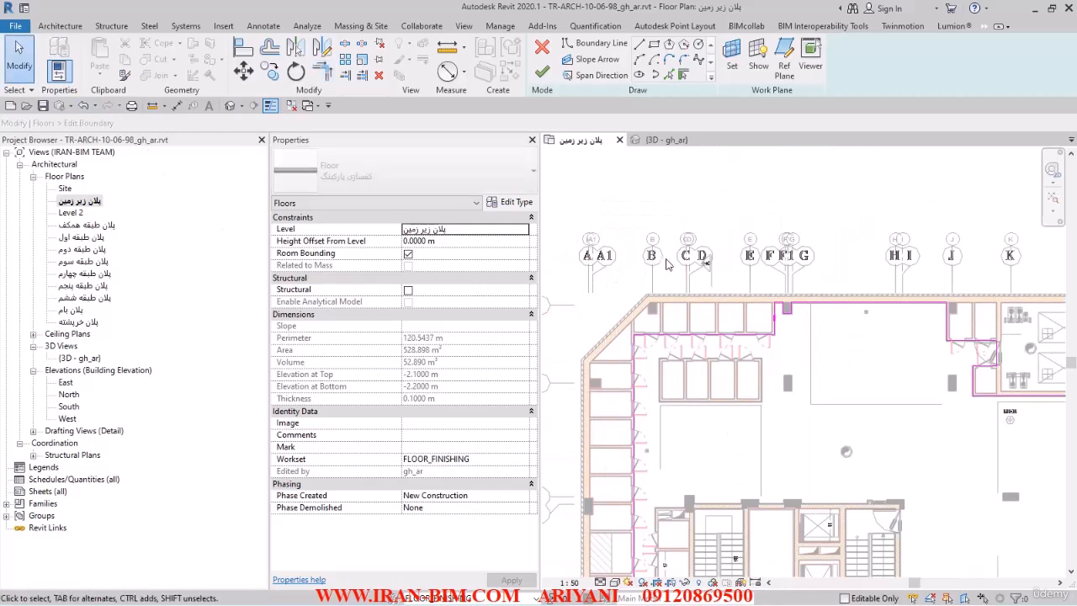
Finish the parking floor's boundary edit, joining its geometry and cutting the overlapping volume out of the walls.
scroll(674, 353, down, 4)
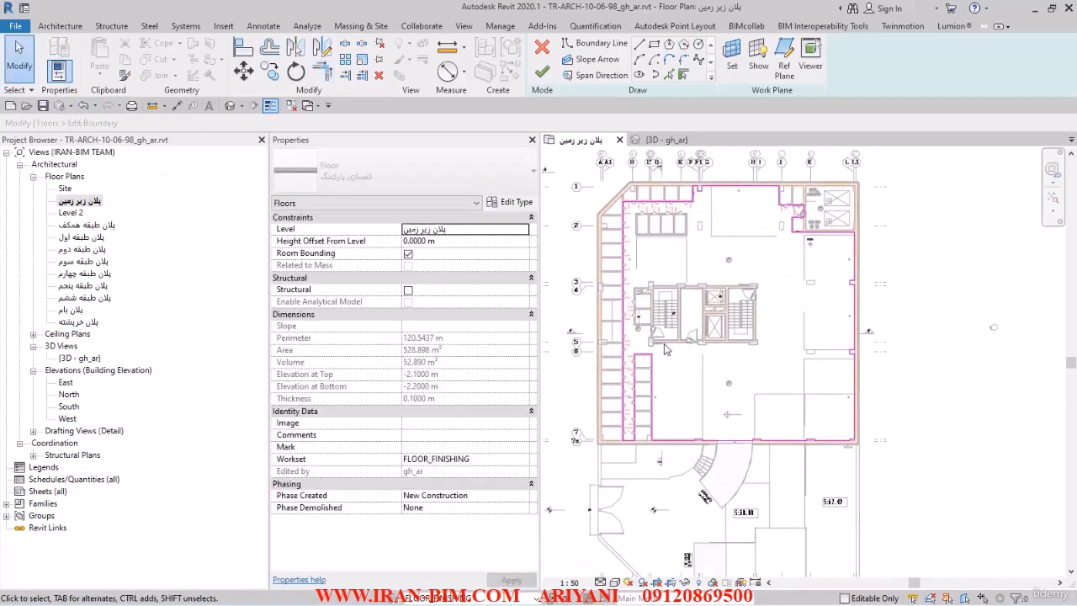
scroll(648, 333, up, 2)
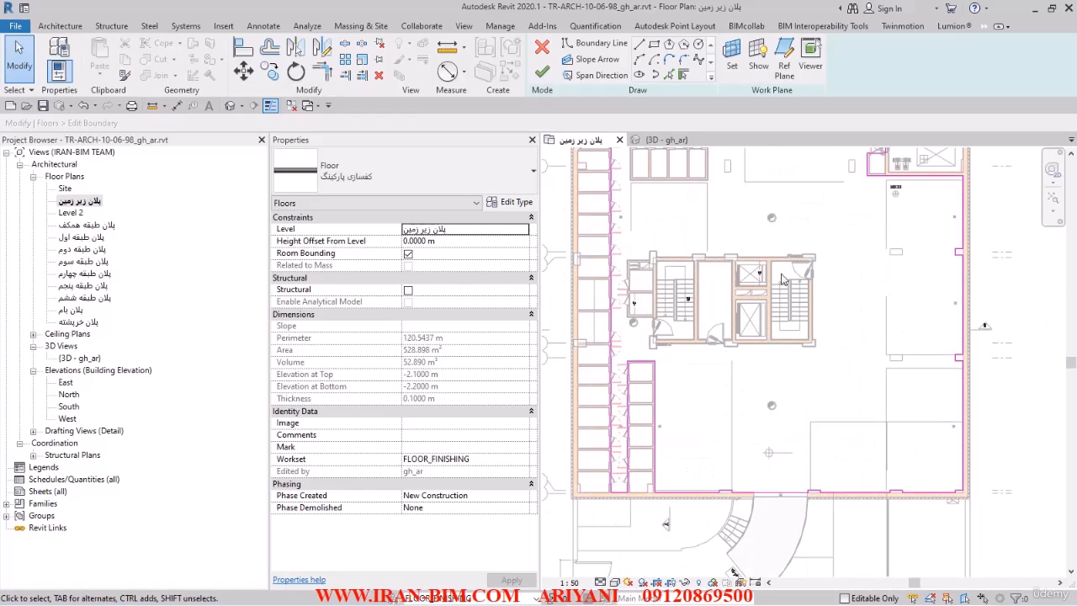
middle_drag(678, 168, 698, 241)
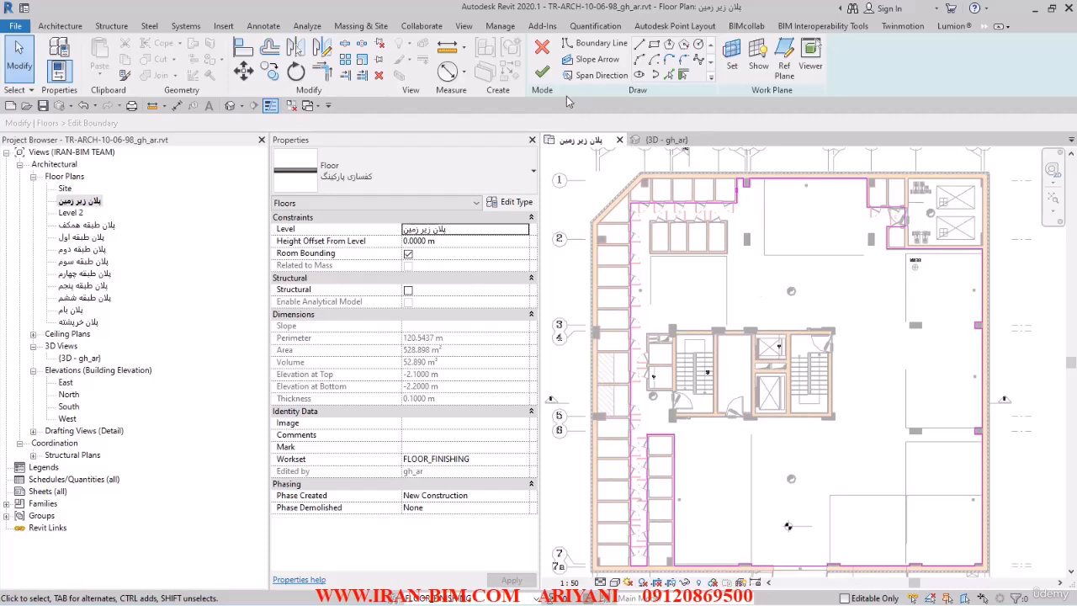
click(542, 71)
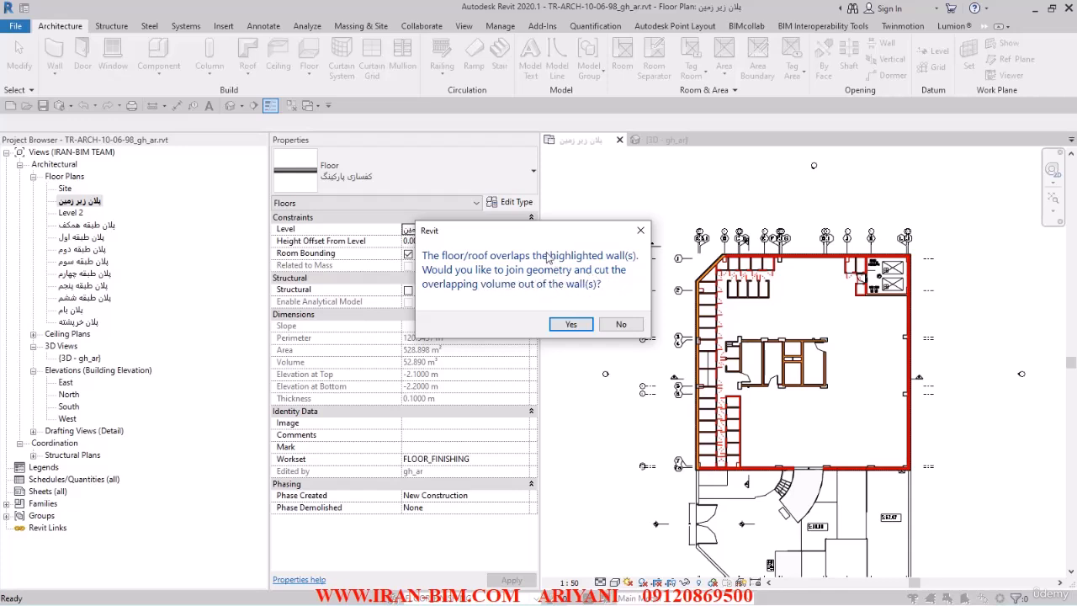
click(569, 328)
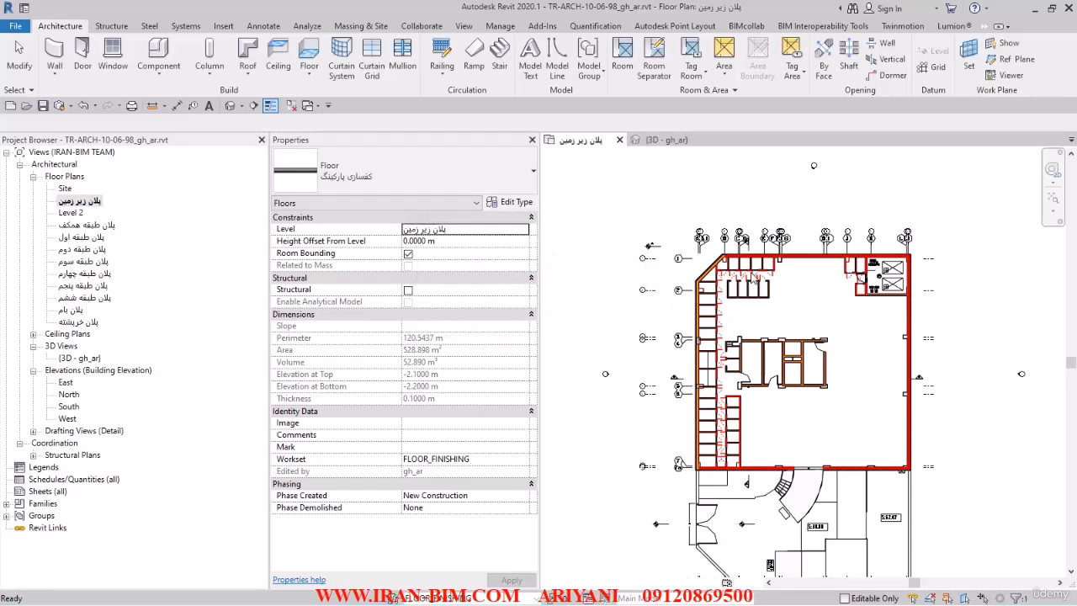
scroll(712, 263, down, 2)
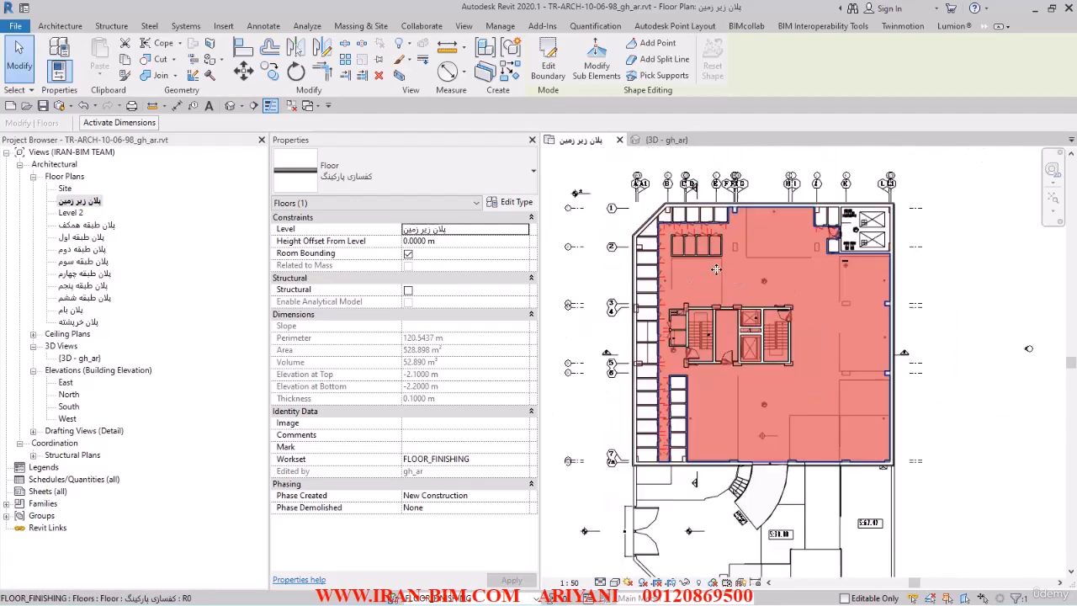
click(593, 233)
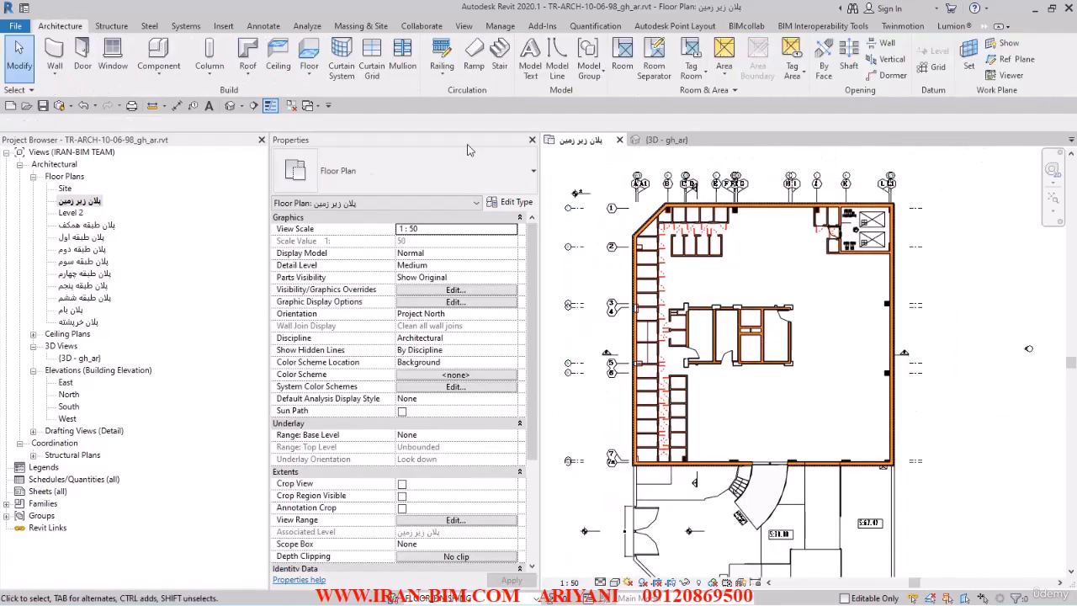
Open the 3D view and enlarge its section box on three sides to include the parking floor and the storage rooms.
click(229, 106)
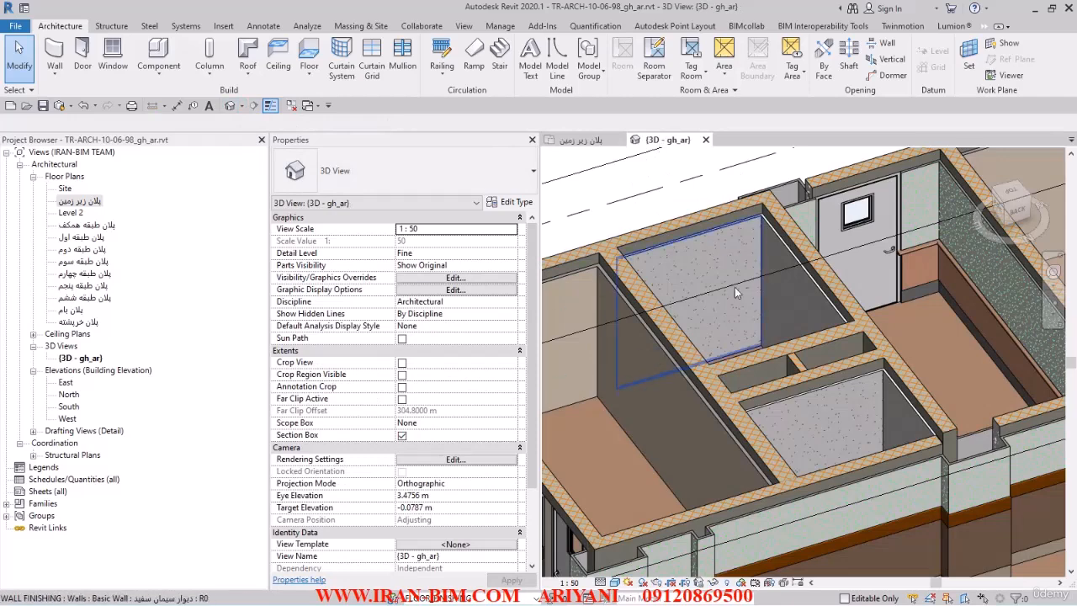
scroll(736, 292, down, 5)
click(777, 374)
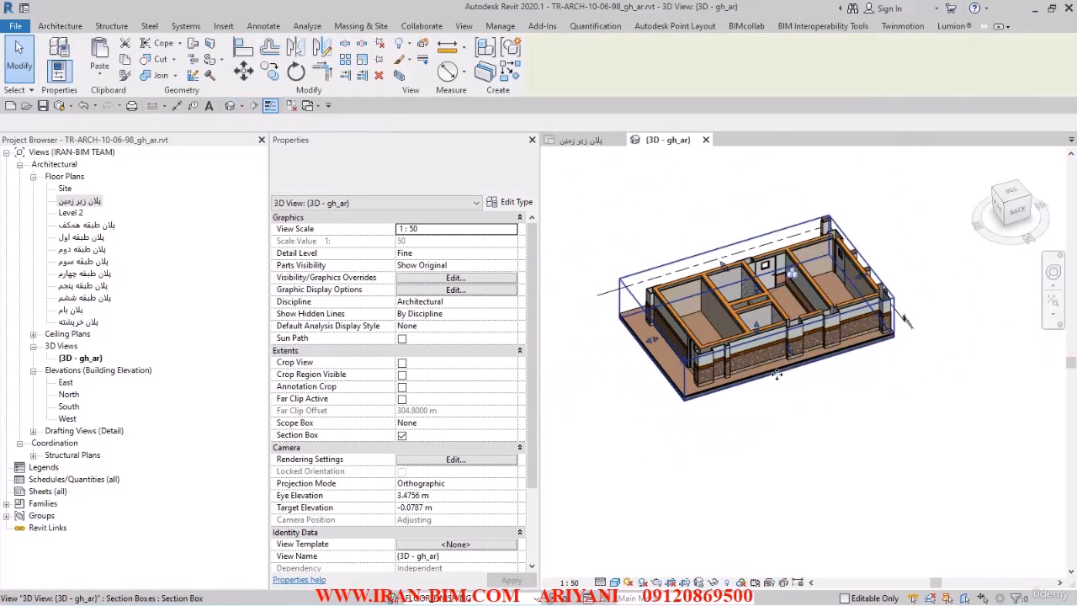
drag(799, 377, 828, 398)
middle_drag(658, 358, 757, 329)
scroll(786, 349, down, 3)
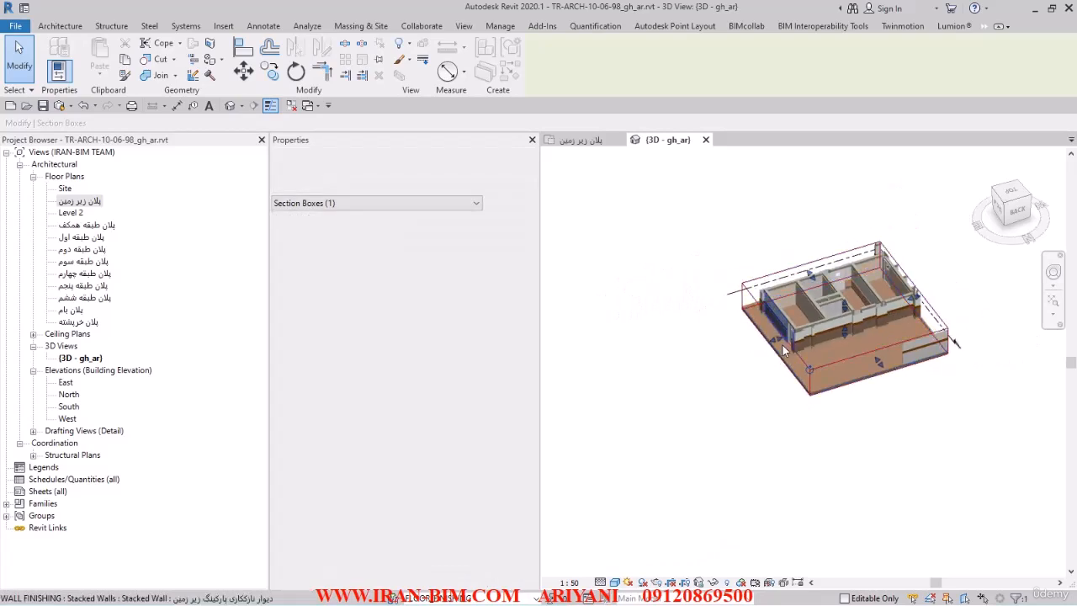
drag(782, 346, 670, 408)
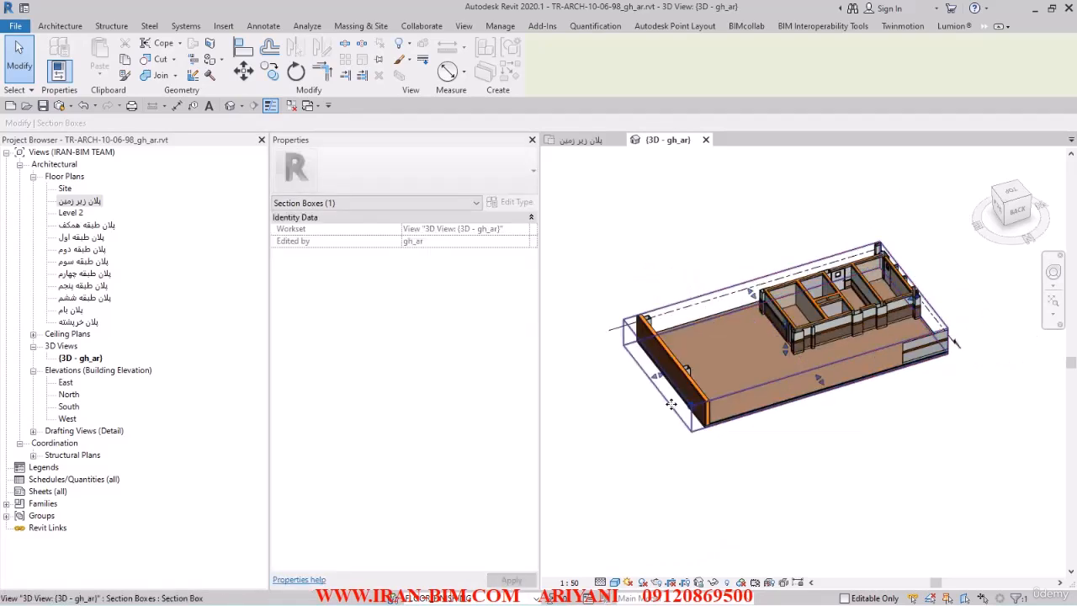
middle_drag(932, 299, 754, 357)
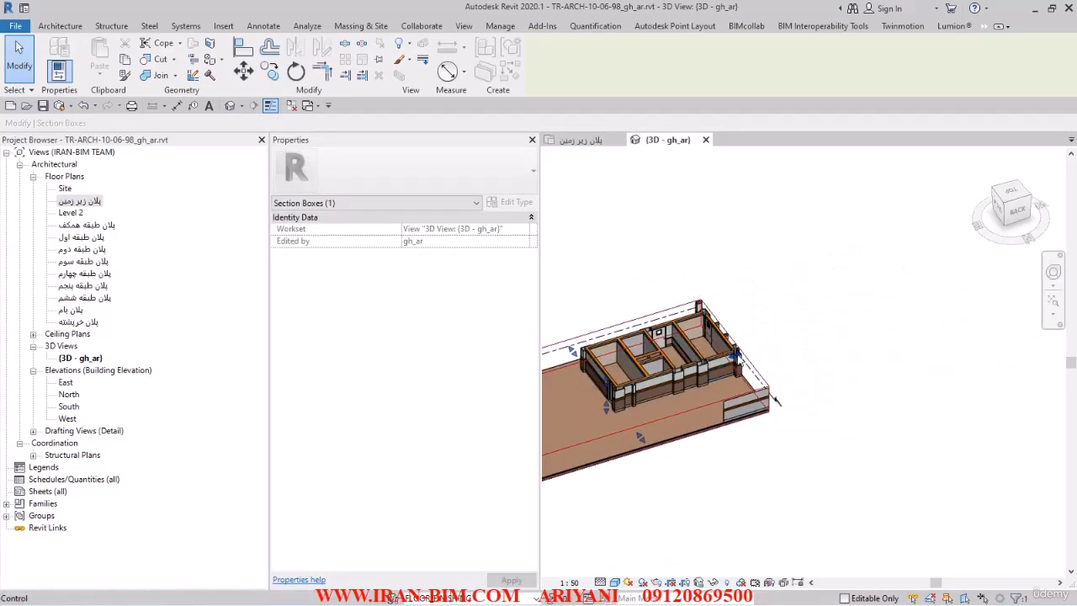
drag(738, 361, 860, 317)
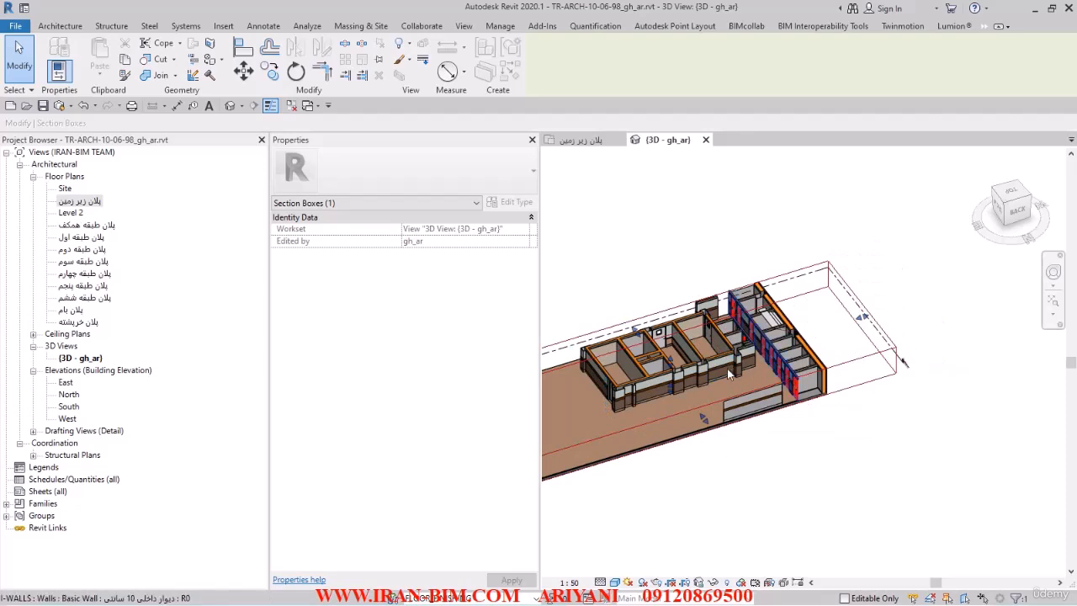
Narrow the section box around the row of storage rooms and the floor strip in front of their doors.
scroll(729, 375, down, 3)
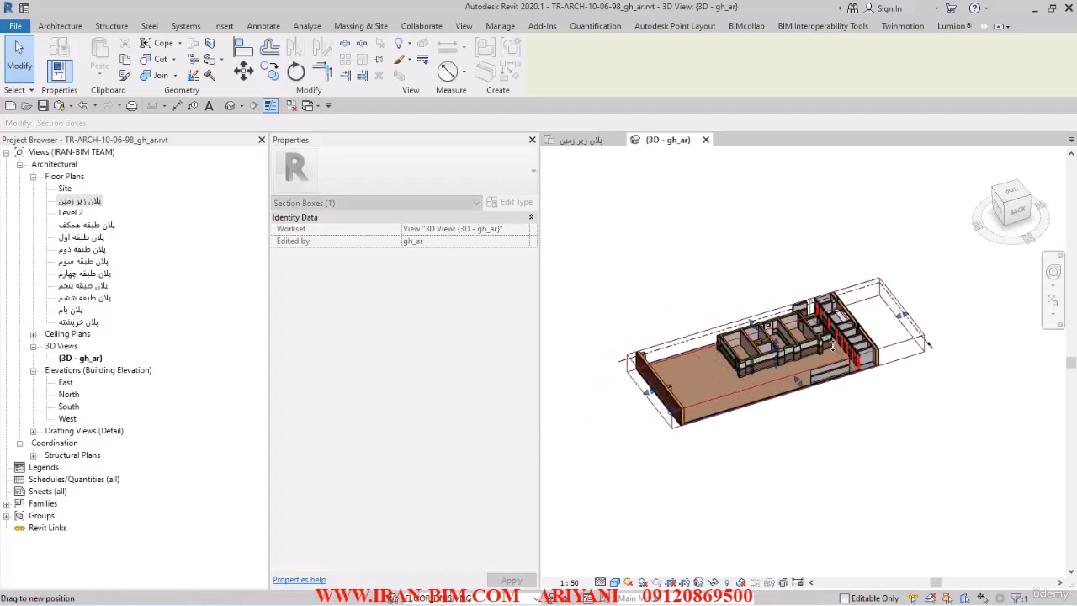
drag(833, 346, 829, 347)
scroll(936, 308, up, 1)
drag(893, 316, 845, 330)
scroll(818, 401, up, 4)
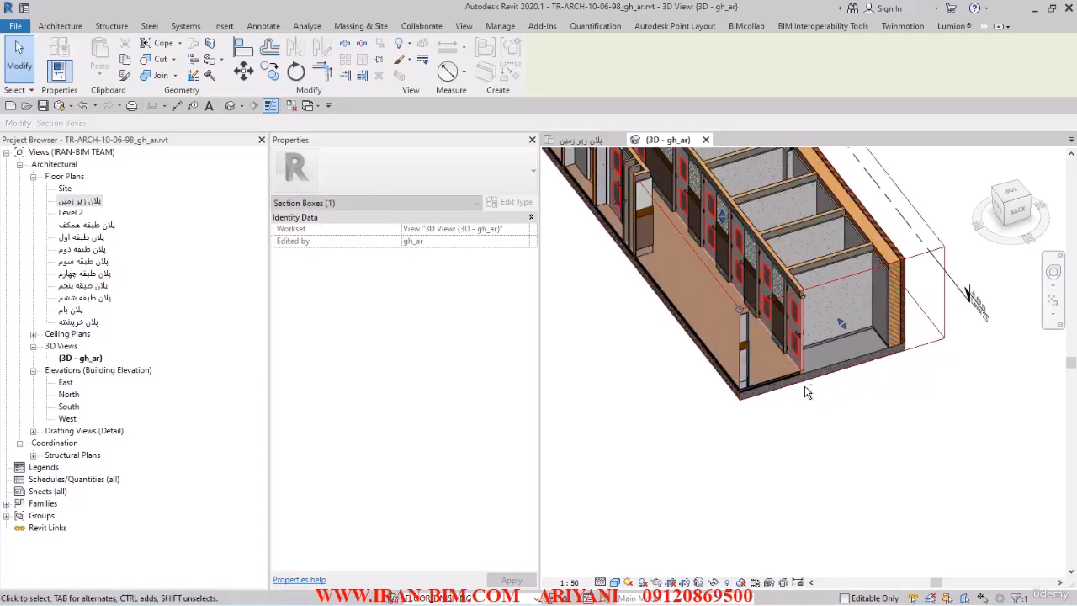
scroll(805, 392, up, 2)
key(Escape)
Examine the cut layers of the parking floor where they meet the storage room wall.
scroll(764, 408, up, 5)
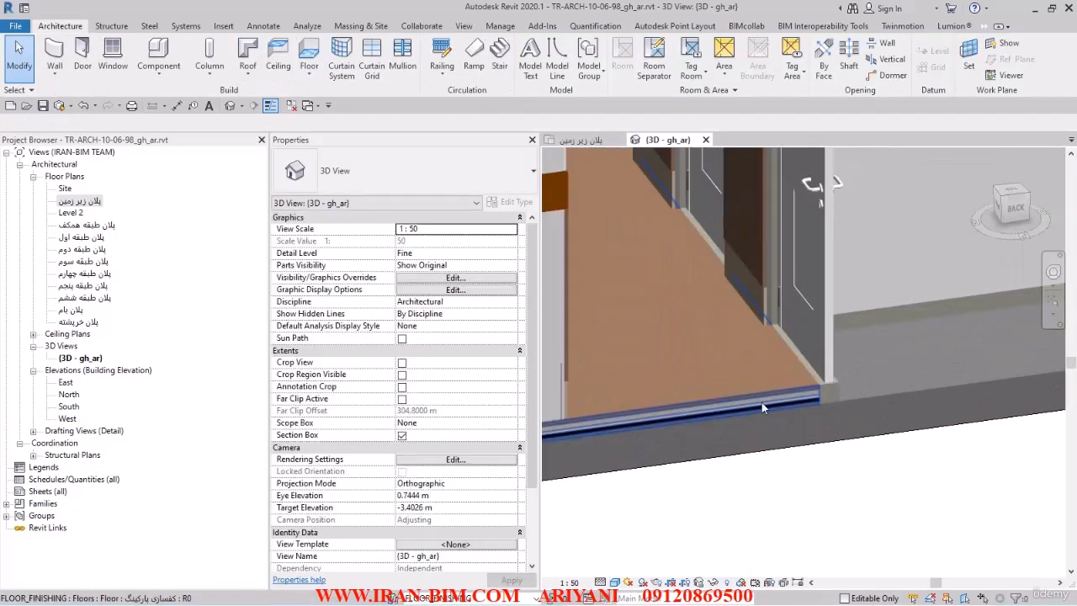
scroll(763, 408, up, 3)
scroll(833, 423, up, 2)
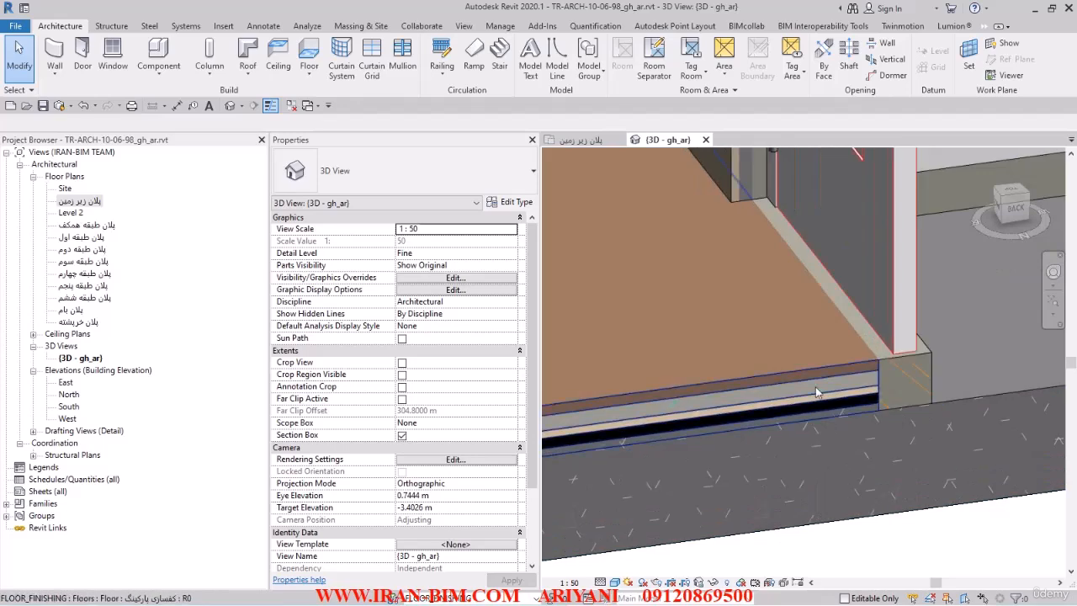
click(844, 408)
scroll(822, 413, down, 3)
shift+middle_drag(822, 414, 832, 415)
click(690, 530)
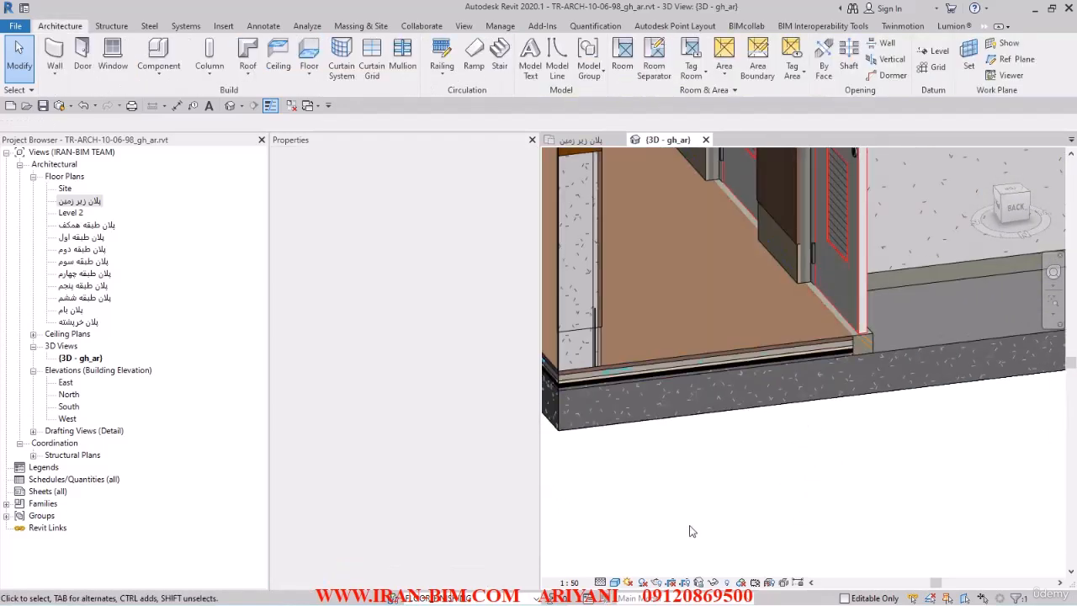
Set the 3D view's visual style to Realistic.
click(615, 582)
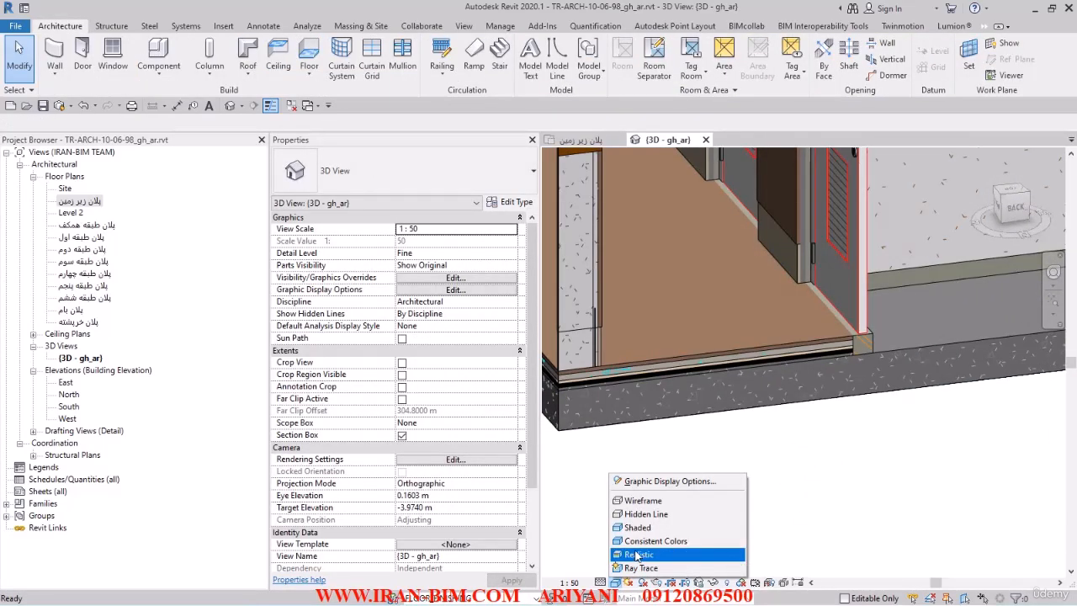
click(690, 480)
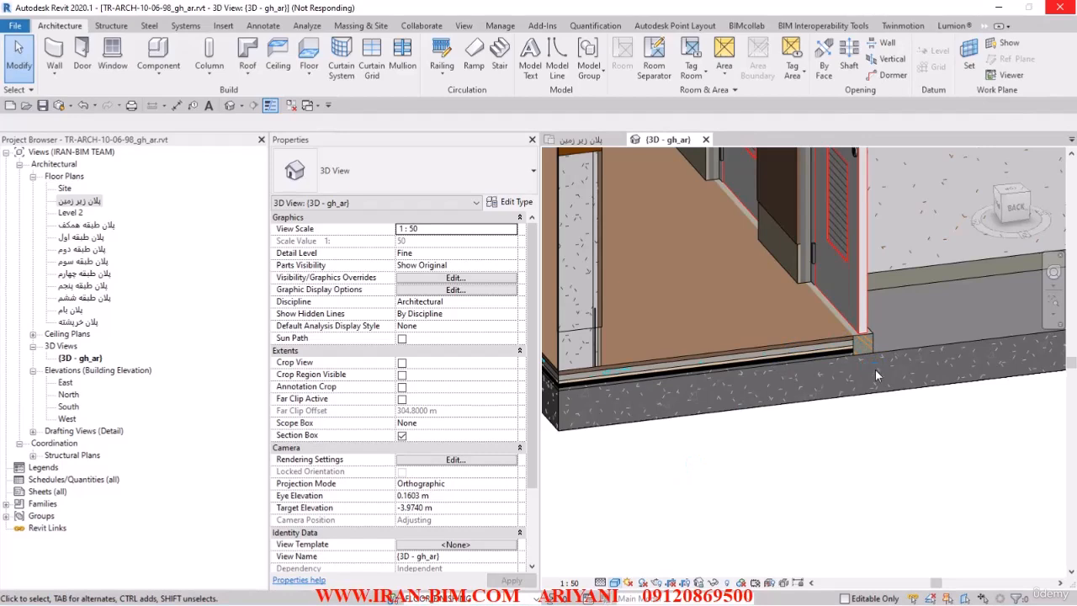
scroll(776, 322, up, 2)
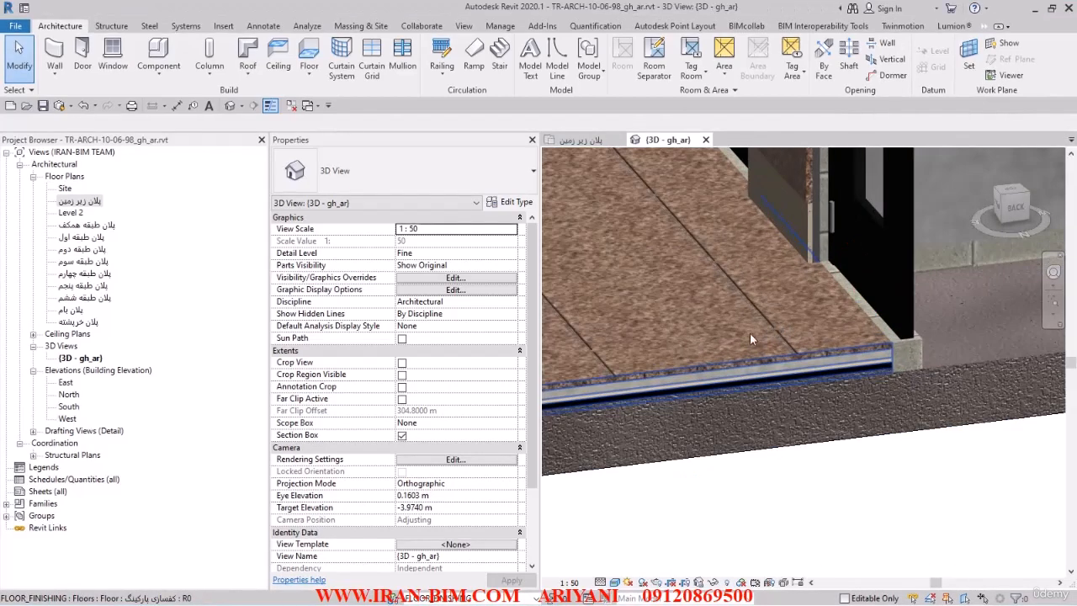
scroll(721, 316, down, 1)
Temporarily isolate the parking finish floor and view its tiles from the top.
click(705, 329)
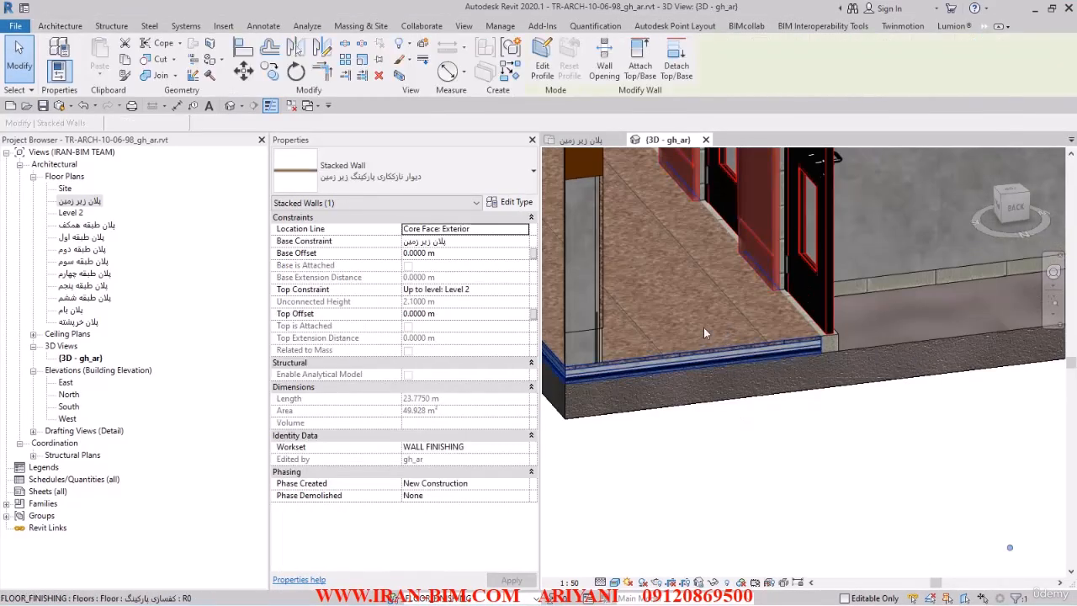
click(705, 330)
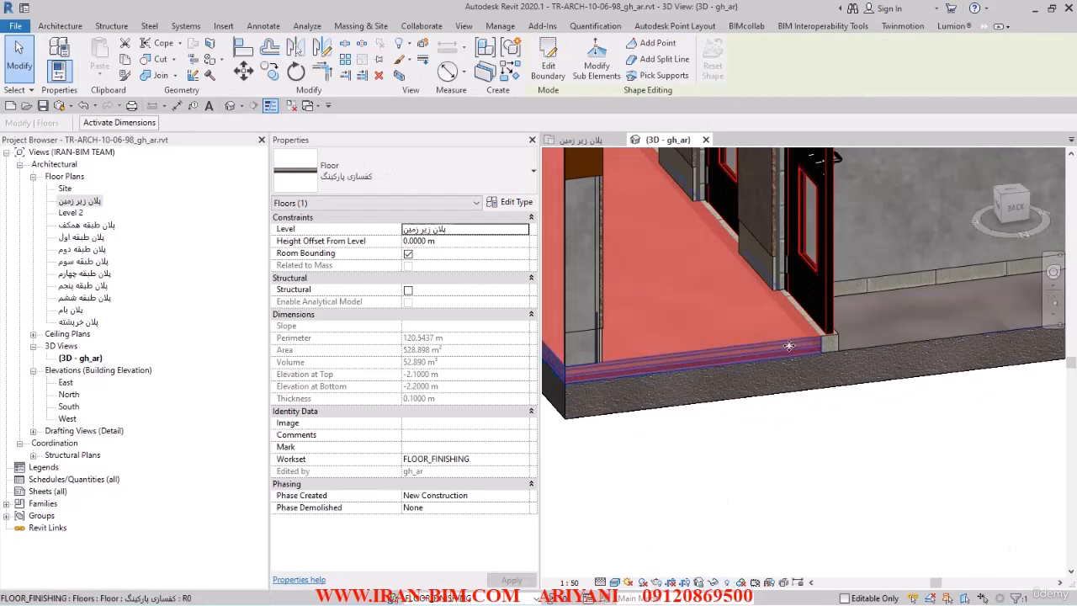
click(714, 583)
click(748, 527)
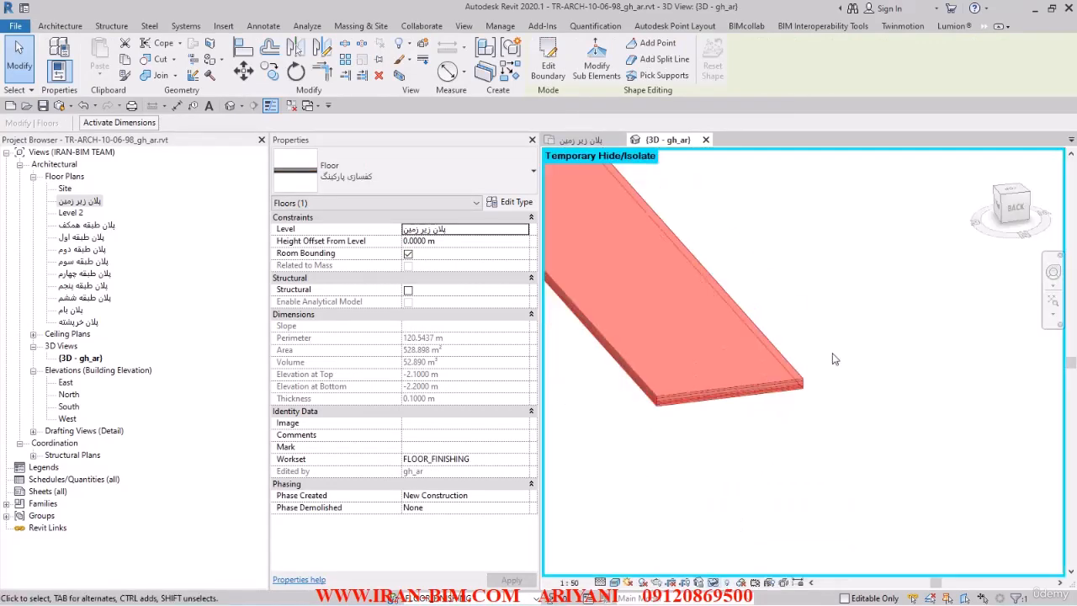
click(822, 362)
click(1012, 190)
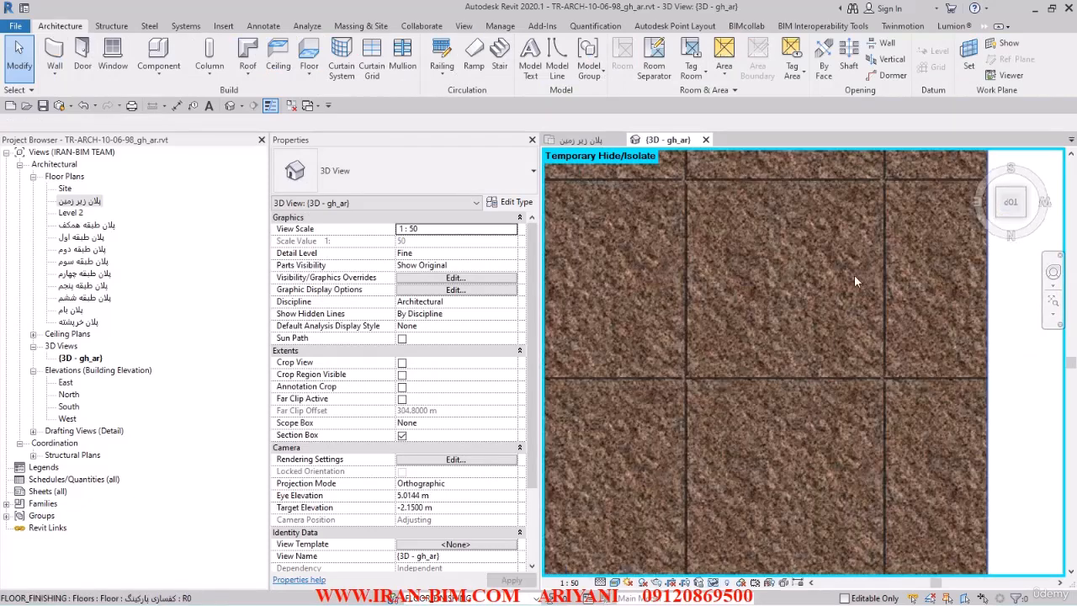
scroll(718, 221, down, 3)
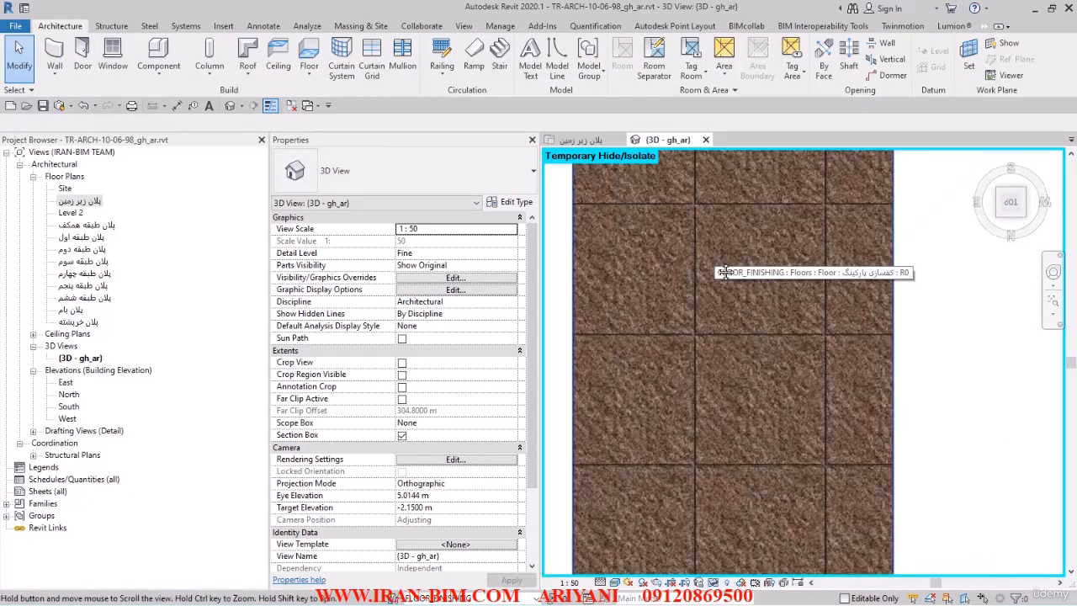
Open the سنگ گرانیت 60*60 material of the top Finish 1 layer in the parking floor type's structure.
click(669, 294)
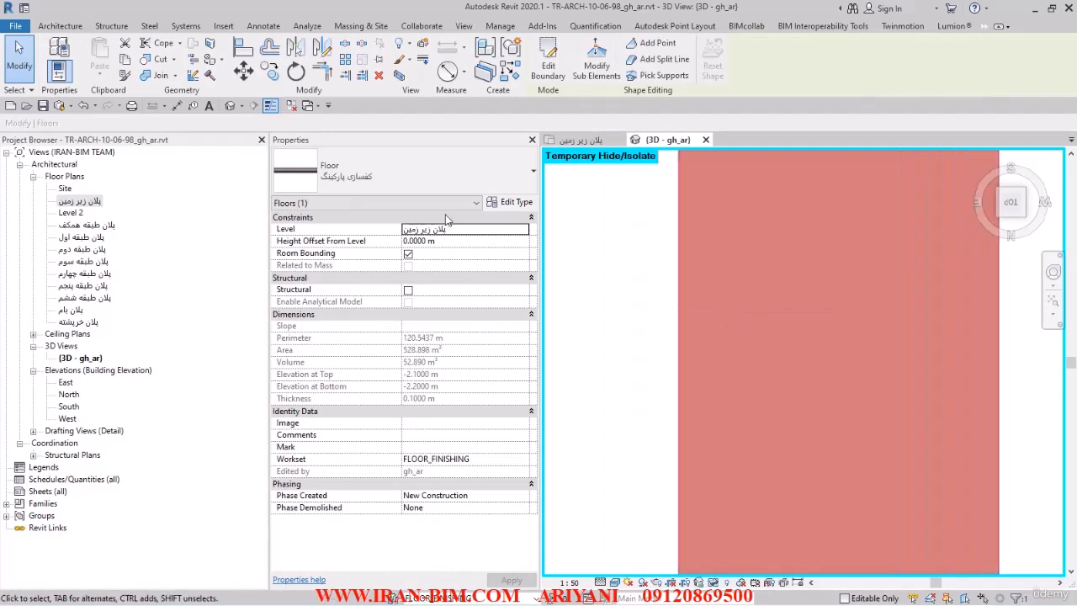
click(509, 203)
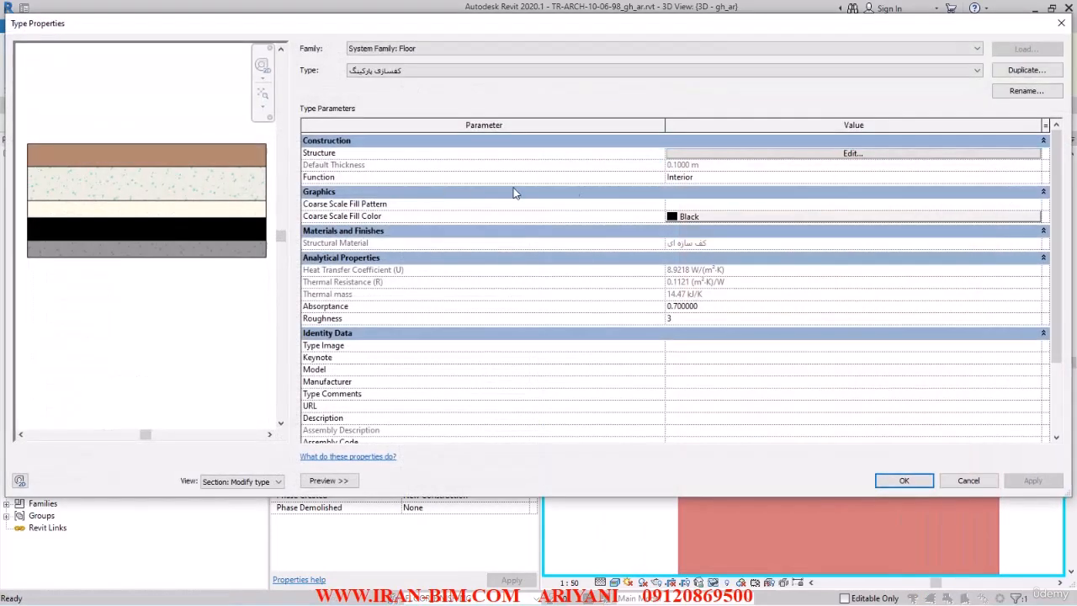
click(719, 155)
click(517, 152)
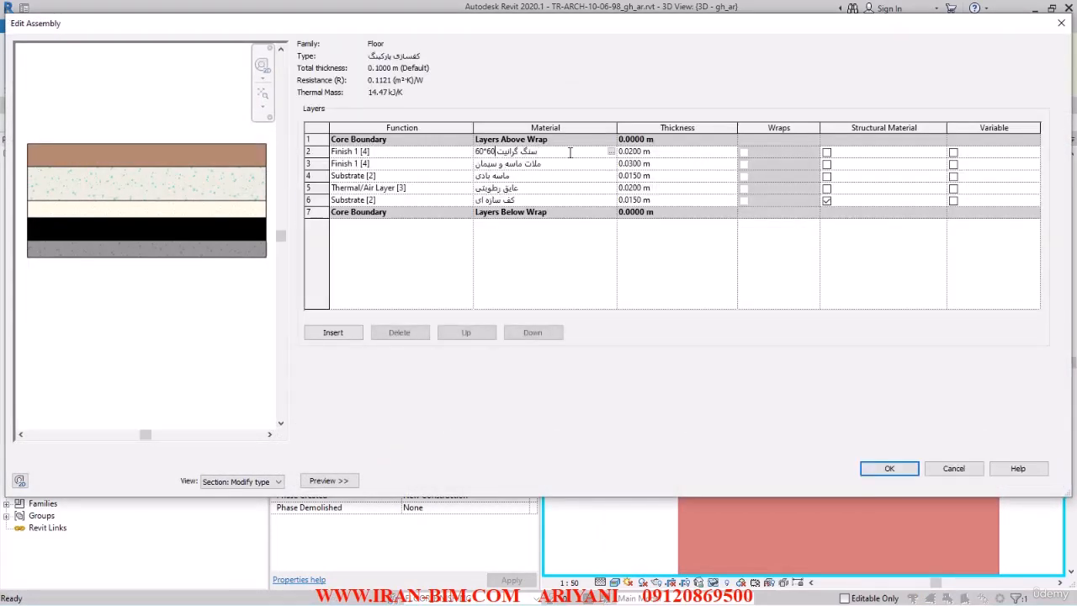
click(612, 152)
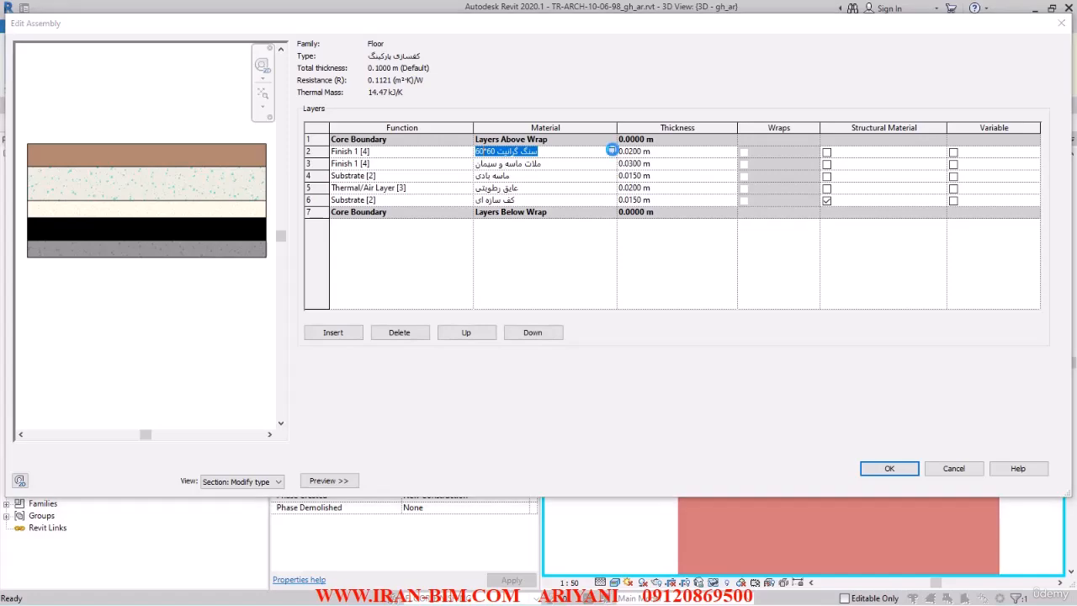
click(413, 50)
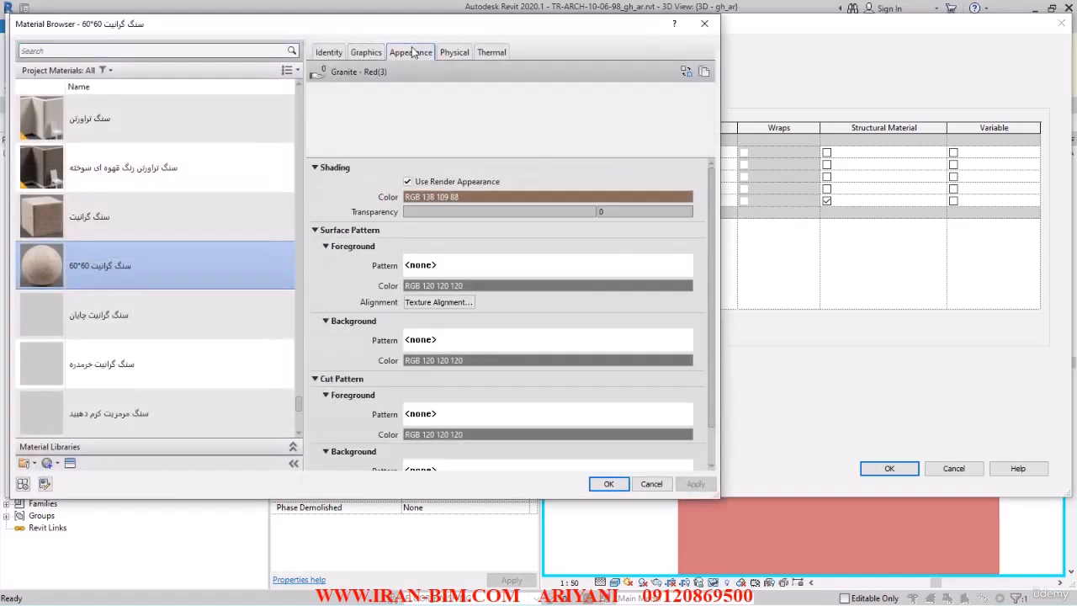
Create a new model-type fill pattern named 600 X 600 TILE for the granite material's surface foreground.
click(365, 53)
click(446, 167)
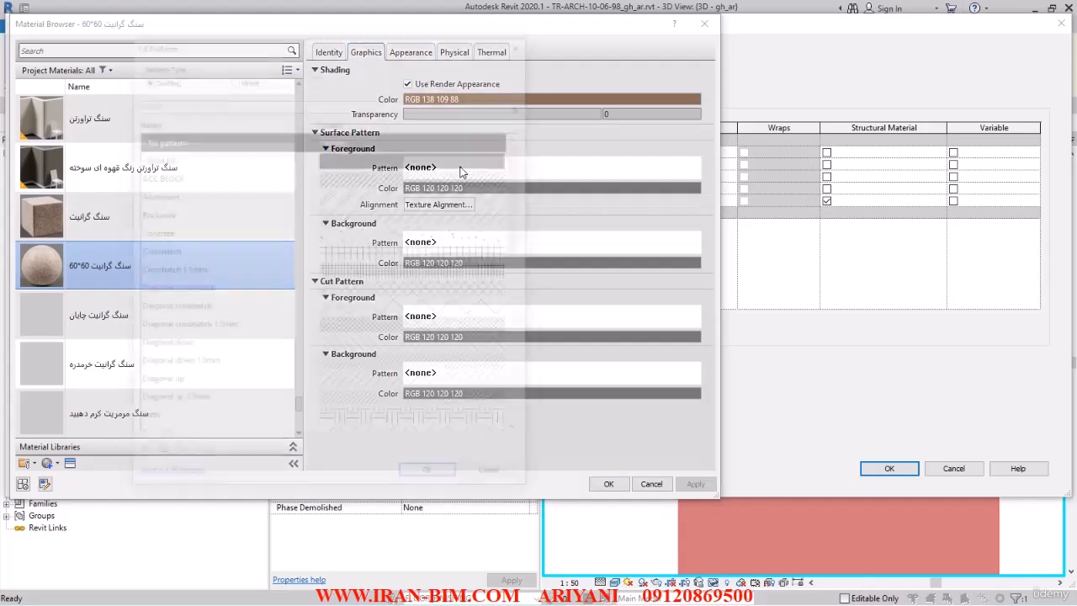
click(232, 76)
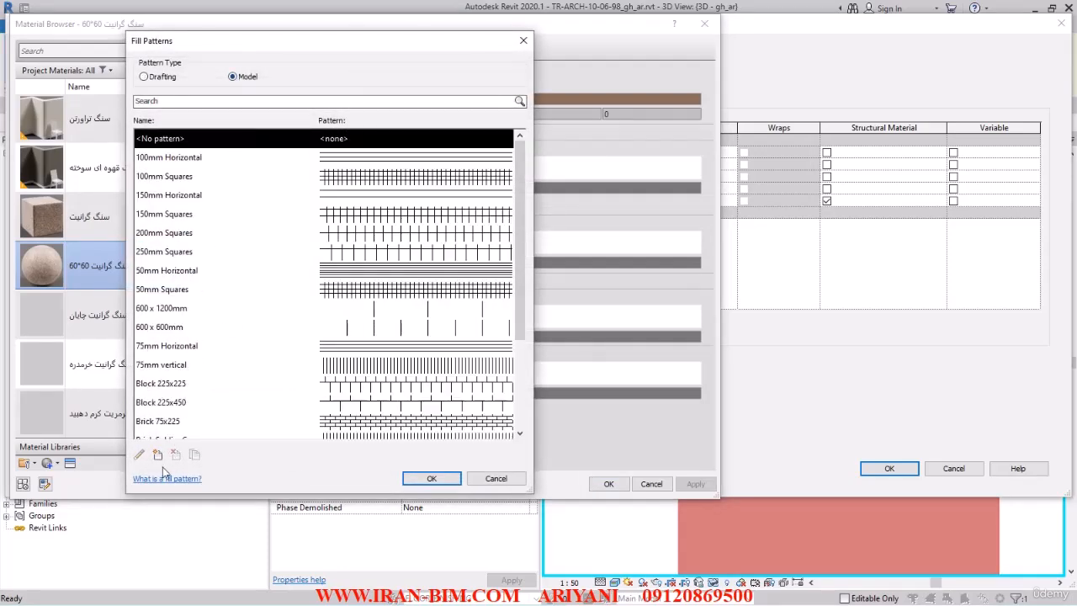
click(157, 455)
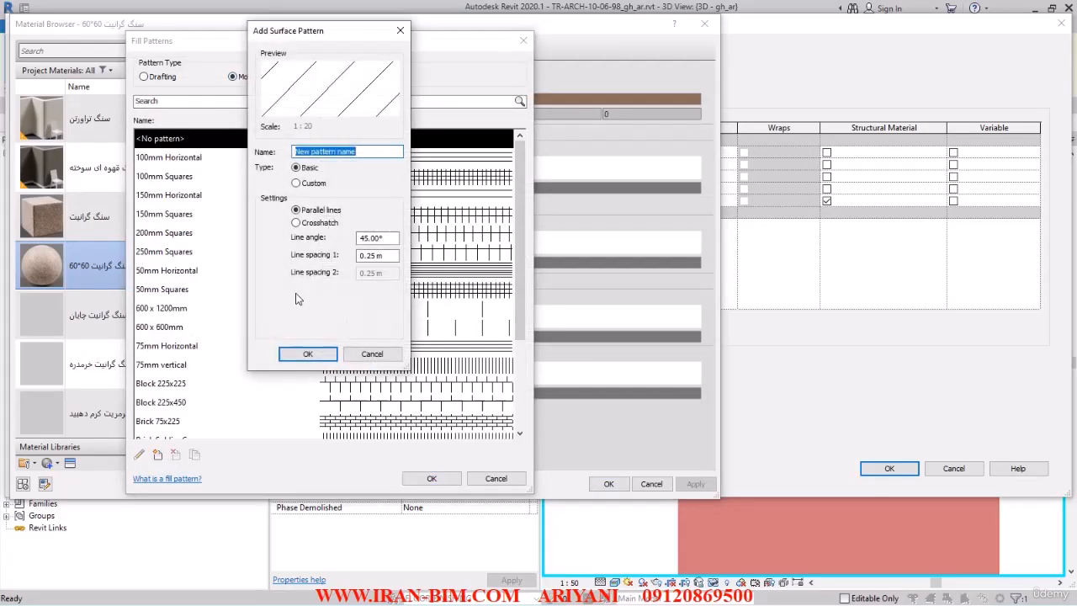
text(600 X 600 TILE)
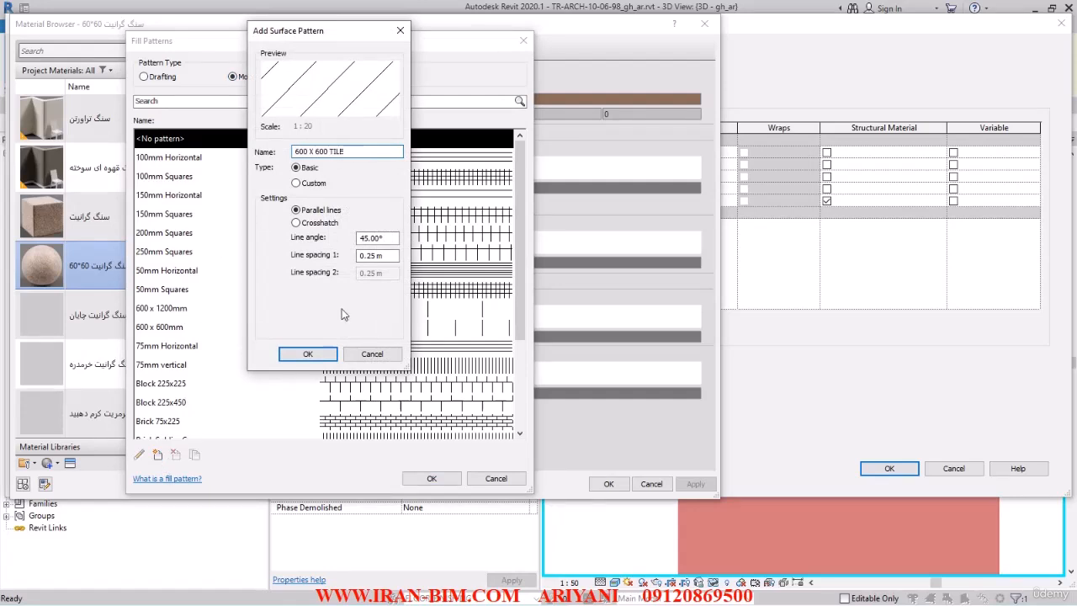
Define the tile pattern as a crosshatch with 0 line angle and both line spacings .6, and assign it to the surface foreground.
click(318, 223)
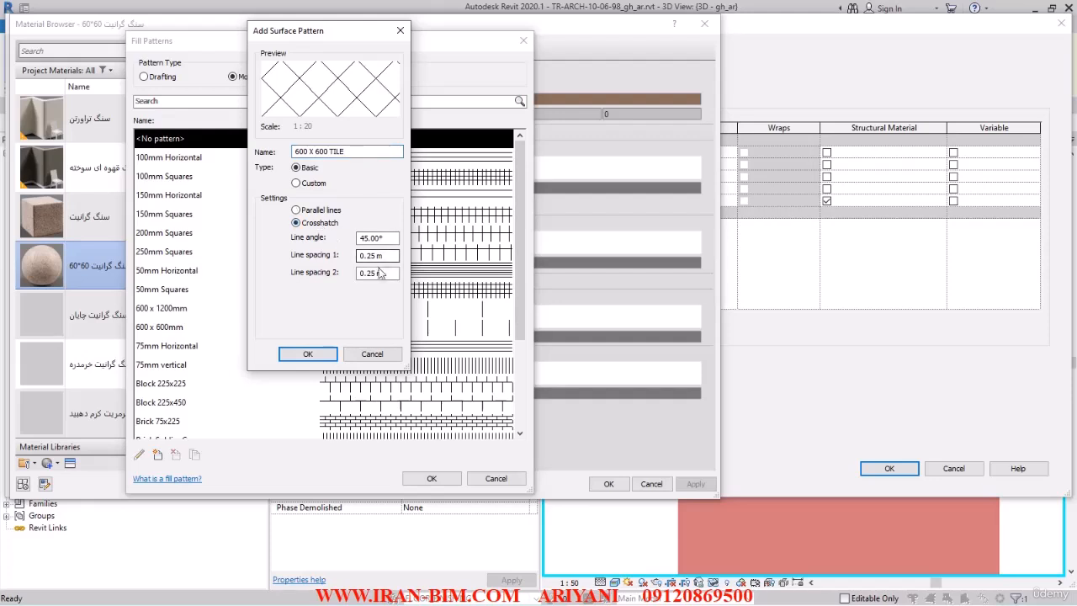
double_click(387, 239)
text(0)
key(Tab)
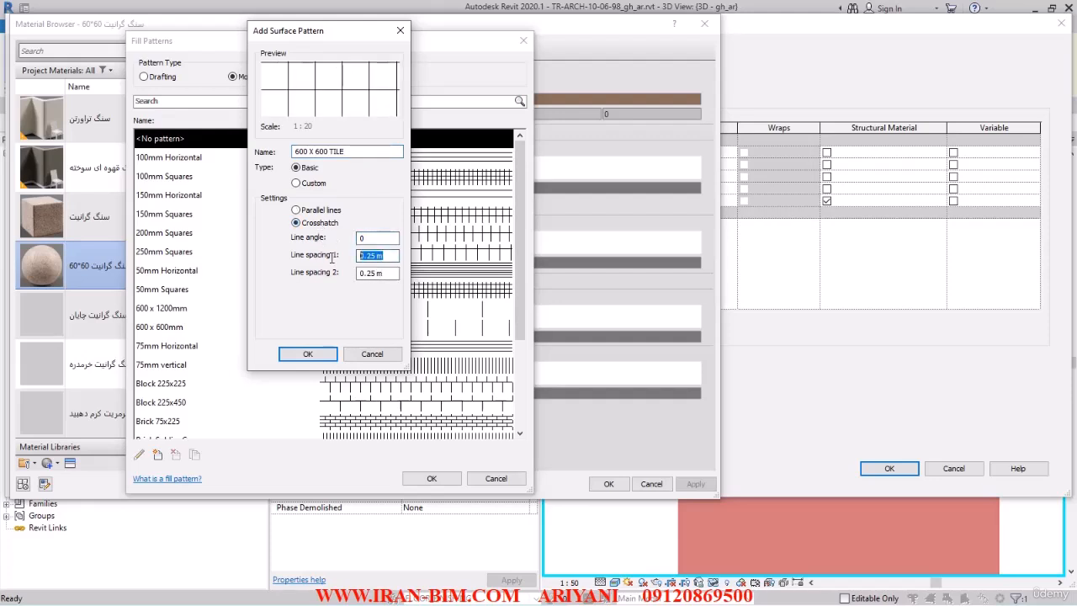
text(.6)
double_click(384, 274)
text(.6)
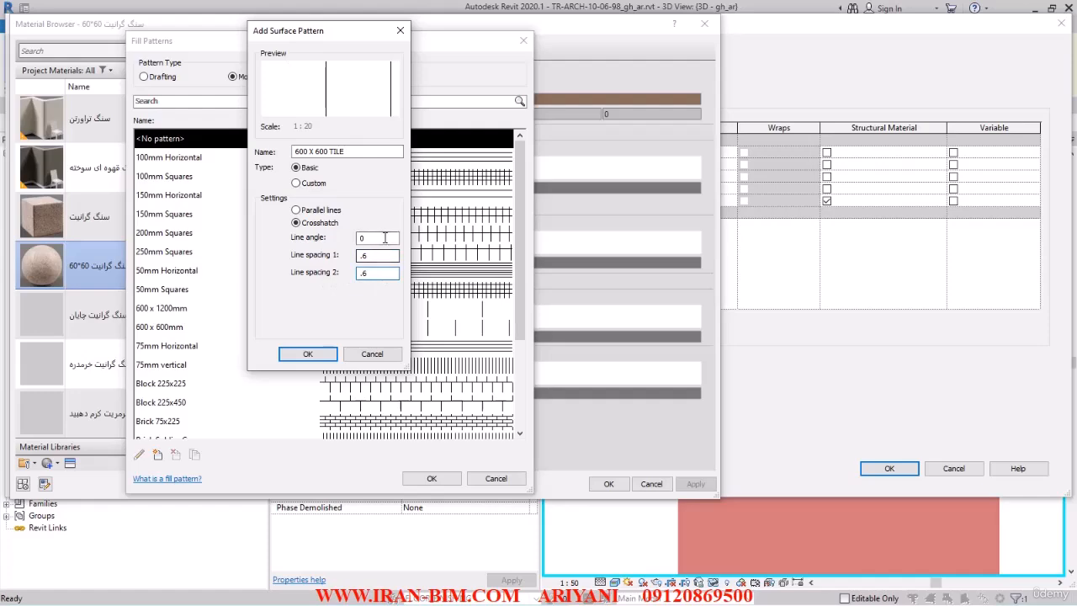
click(308, 353)
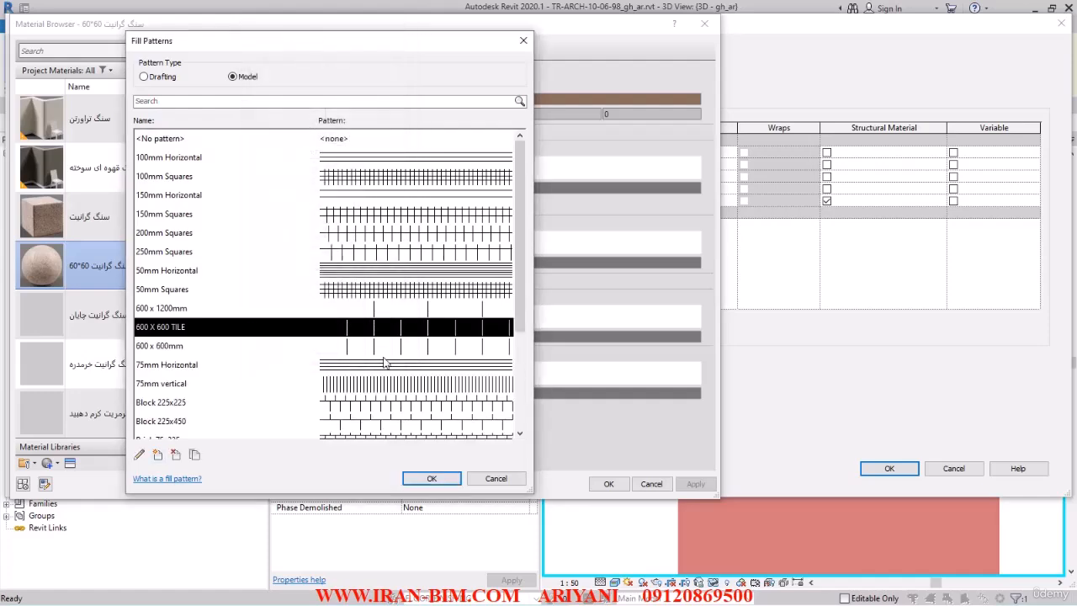
click(429, 478)
Set the surface foreground pattern's color to a dark orange, RGB 147 73 0.
click(469, 191)
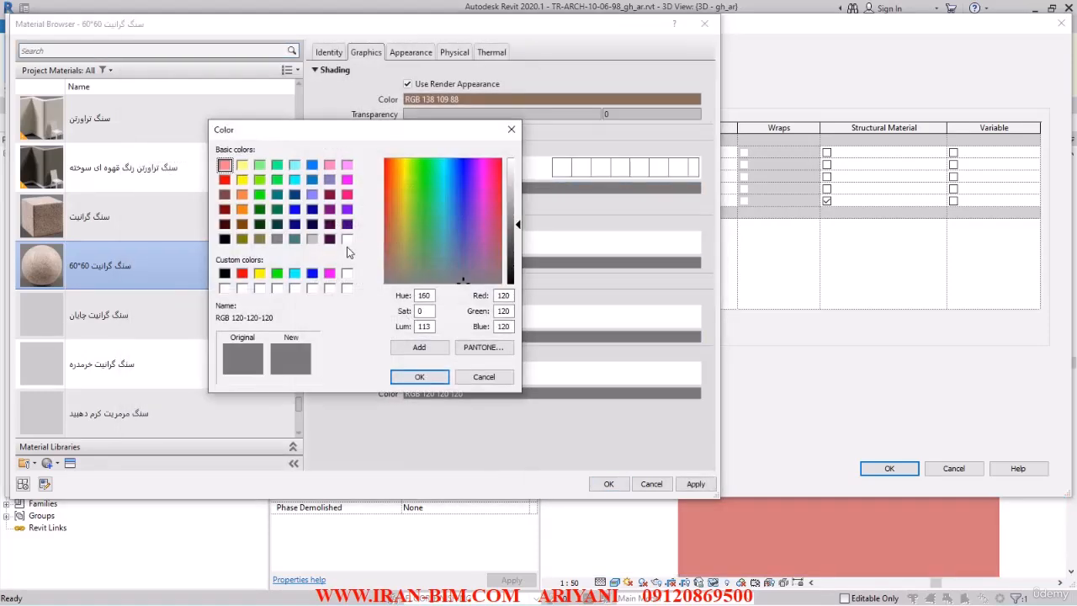
click(242, 210)
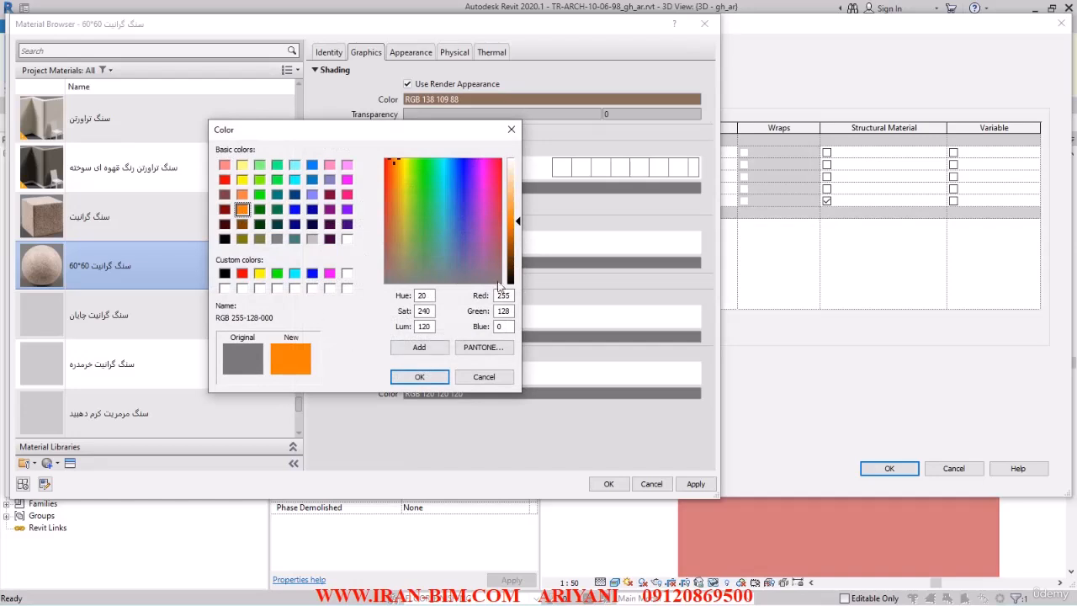
drag(519, 223, 518, 249)
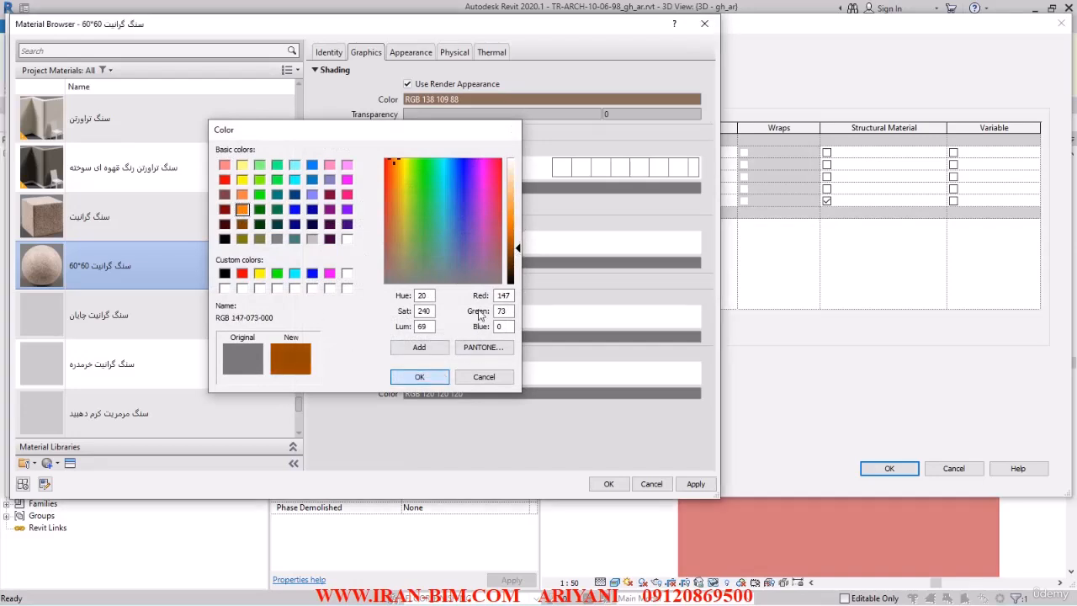
click(419, 376)
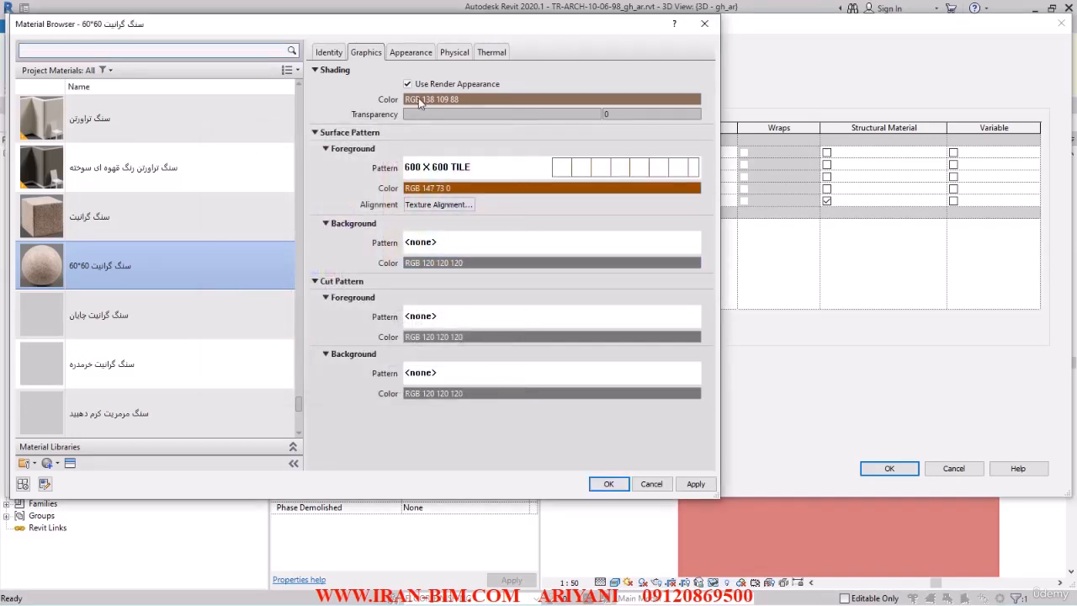
Check the granite texture's alignment with the surface pattern, and confirm the material and parking floor type changes.
click(423, 205)
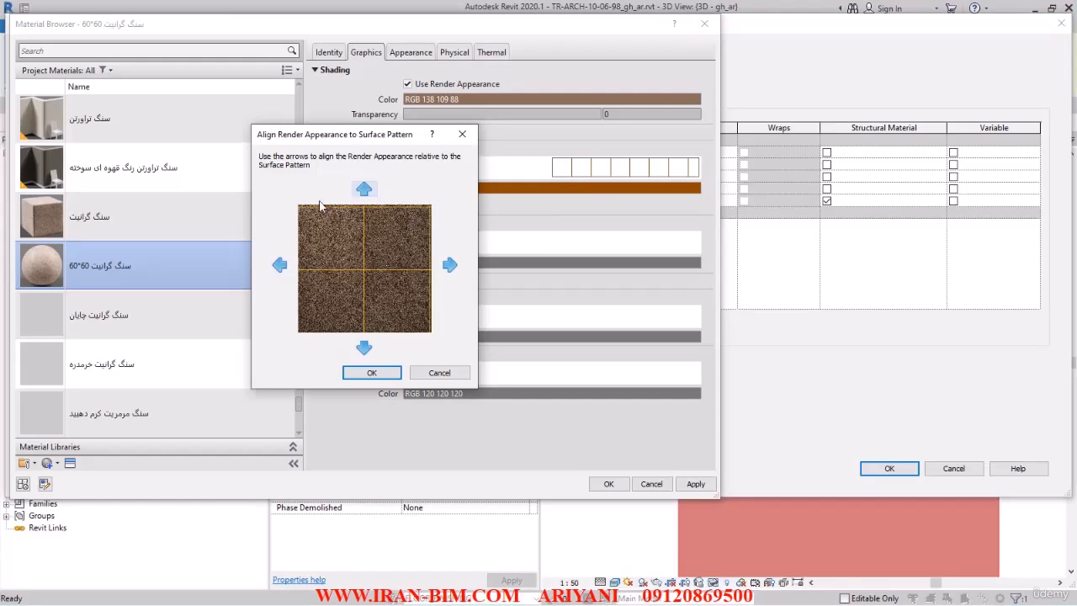
click(371, 373)
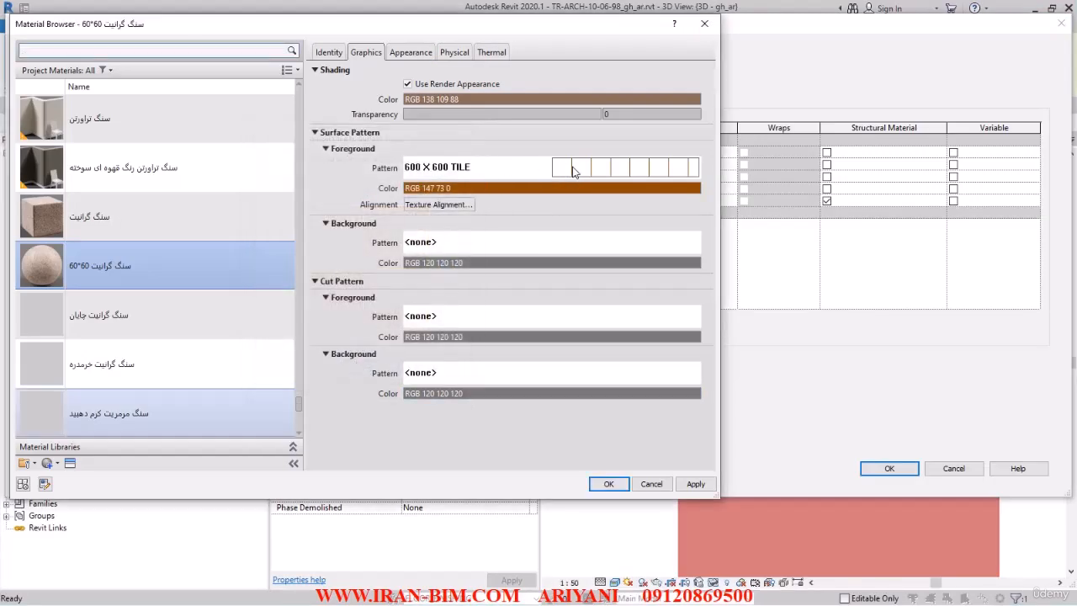
click(608, 484)
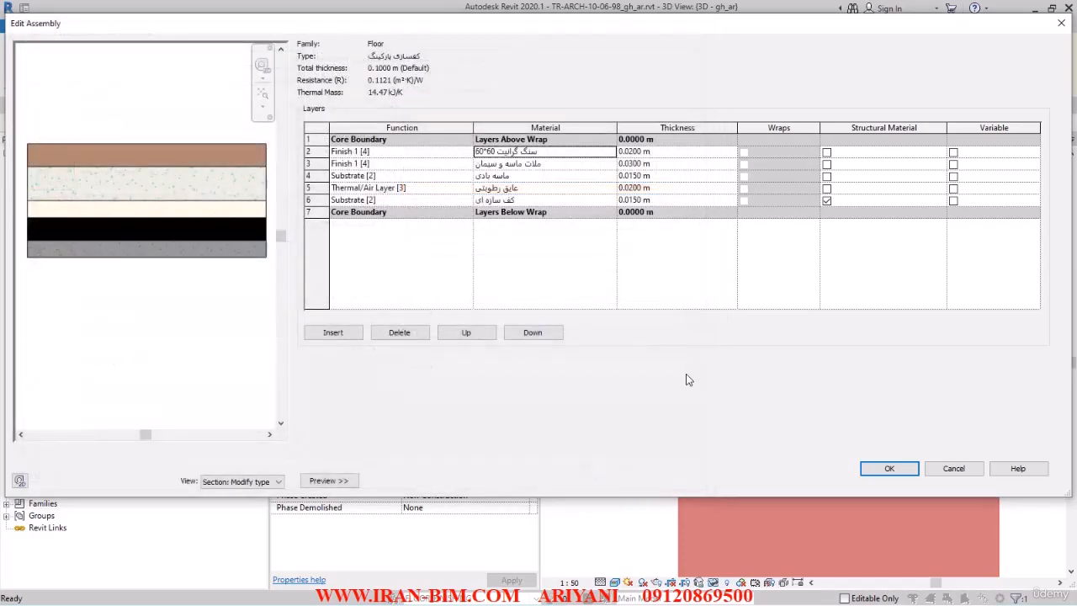
click(889, 468)
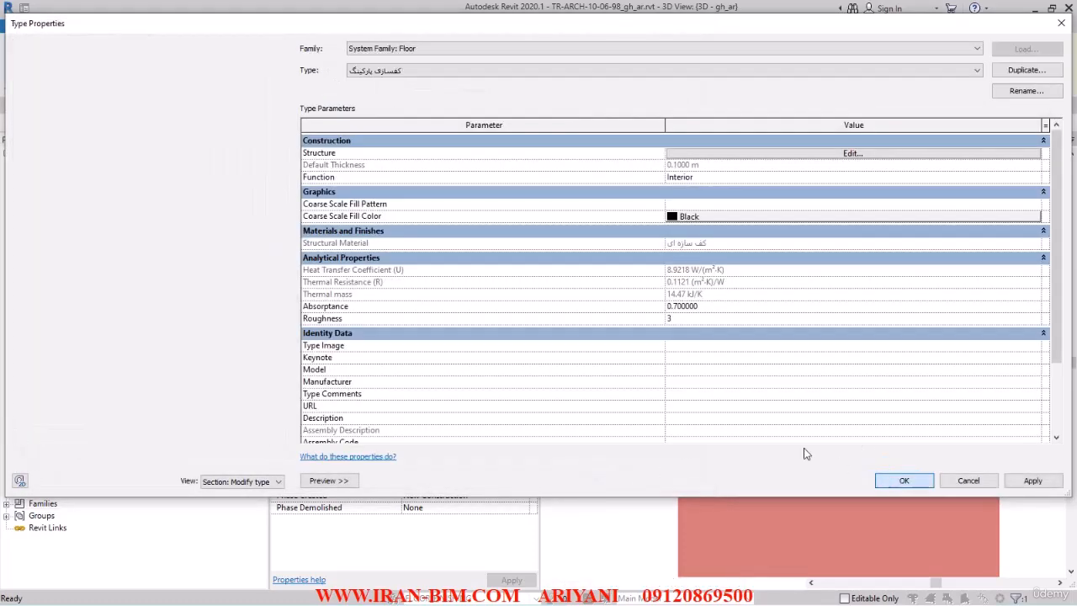
click(890, 479)
click(622, 378)
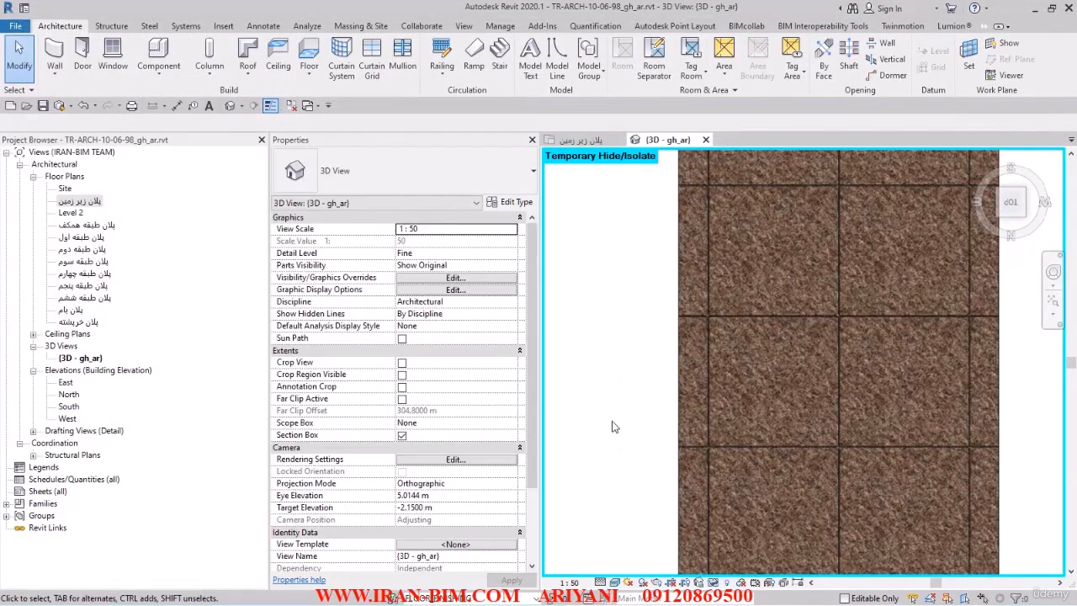
Compare the floor's tile lines in the Shaded and Realistic visual styles, leaving the 3D view in Shaded.
middle_drag(613, 422, 634, 182)
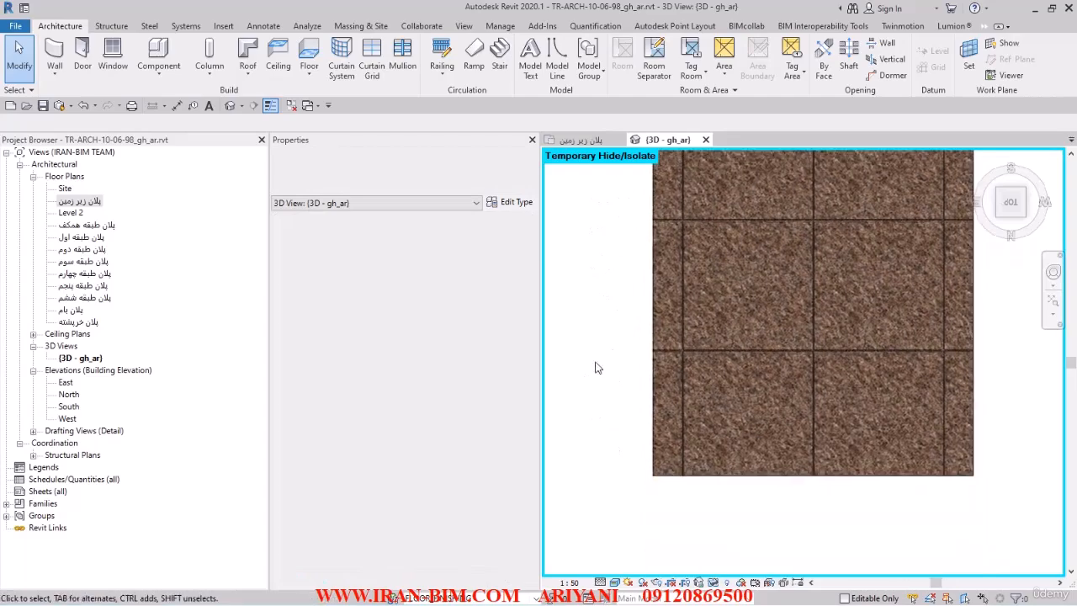
scroll(717, 385, up, 2)
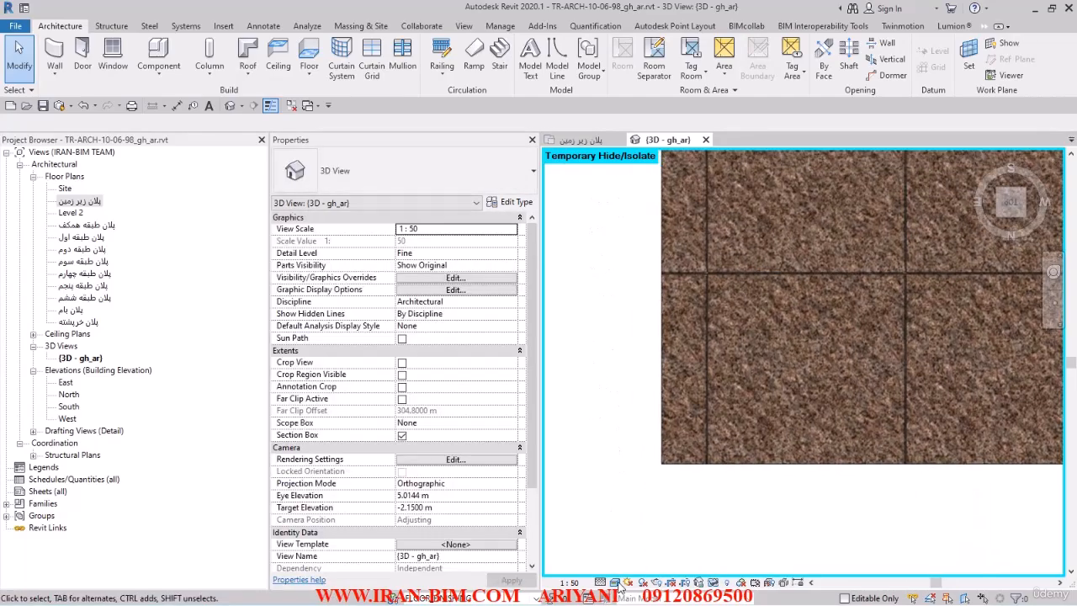
click(616, 583)
click(628, 530)
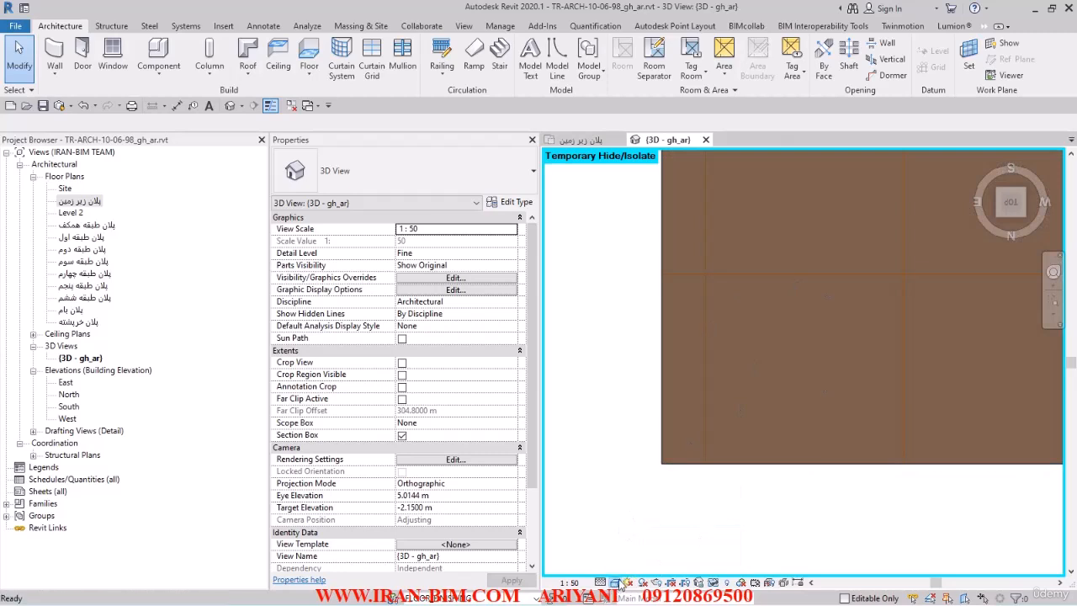
click(615, 582)
click(633, 562)
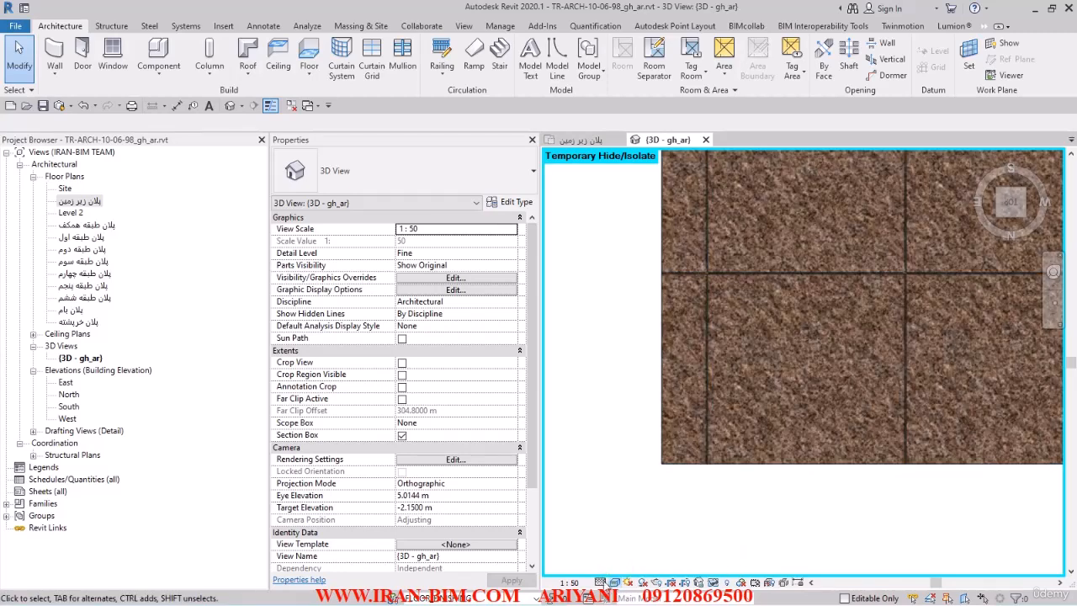
click(615, 582)
click(628, 529)
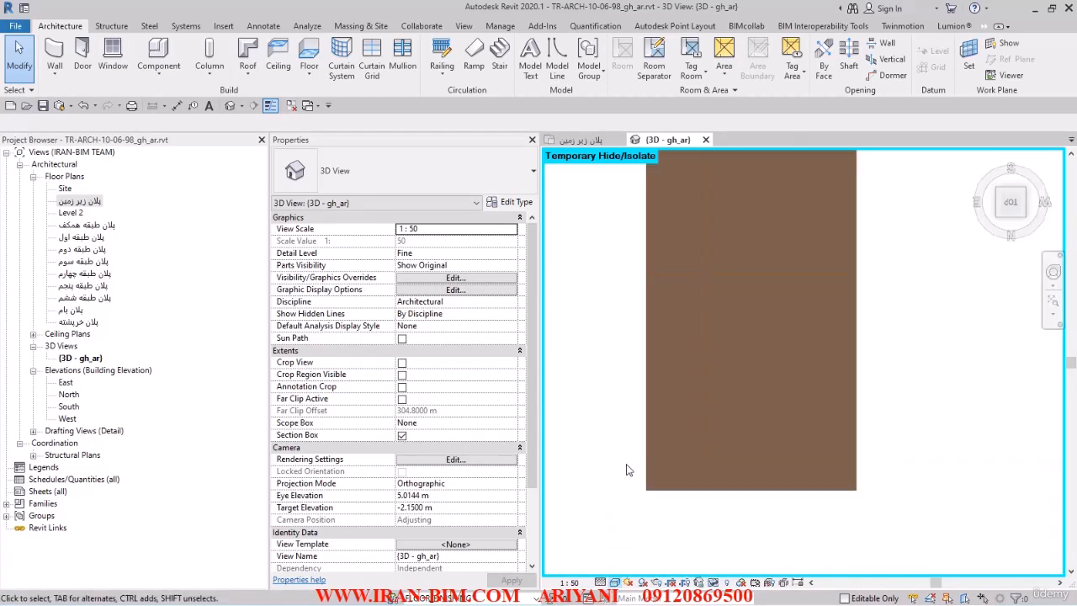
Reset the temporary isolation in the 3D view and examine the tiled parking floor along the storage room doors.
shift+middle_drag(627, 469, 687, 531)
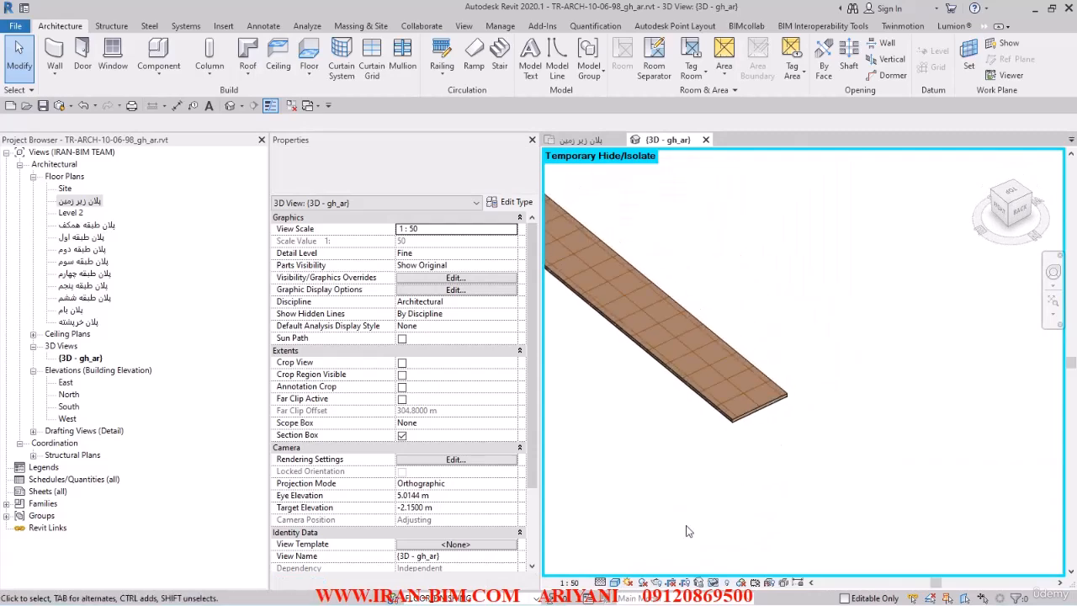
click(713, 582)
click(757, 570)
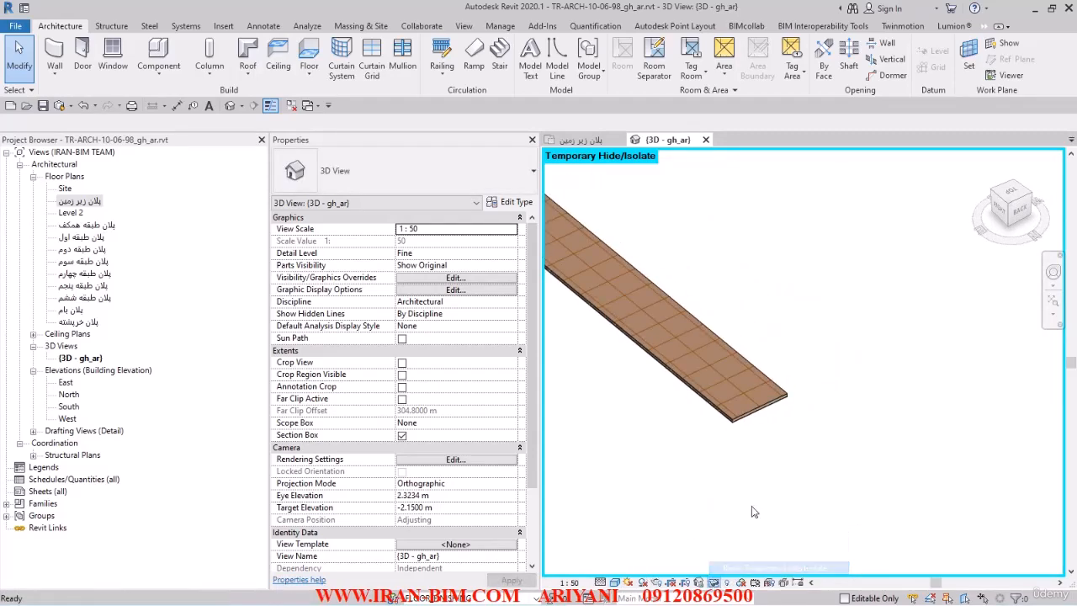
shift+middle_drag(762, 447, 850, 471)
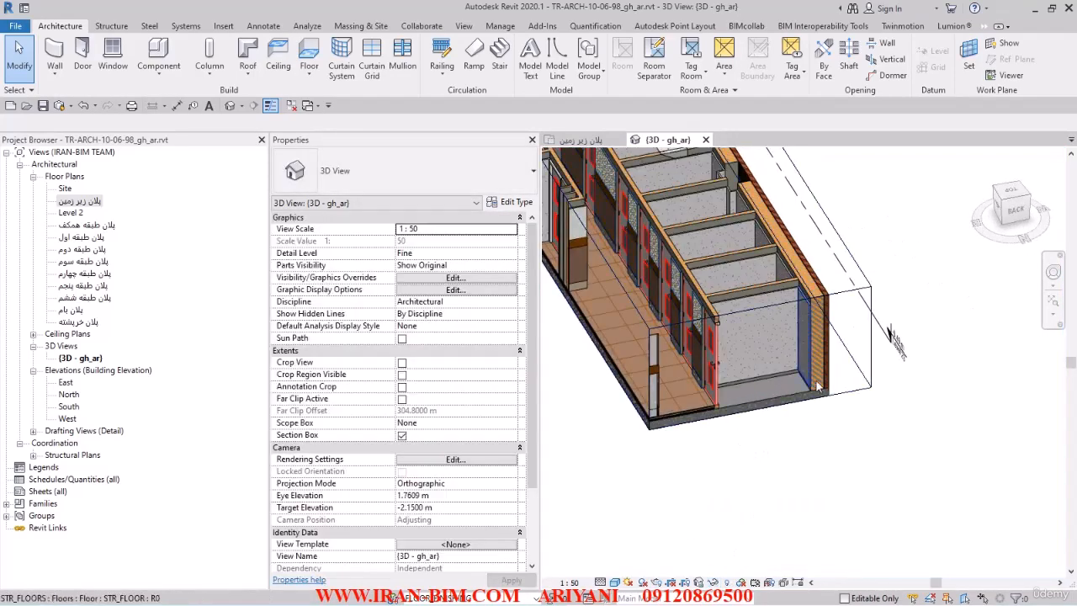
shift+middle_drag(835, 425, 768, 397)
scroll(884, 452, up, 3)
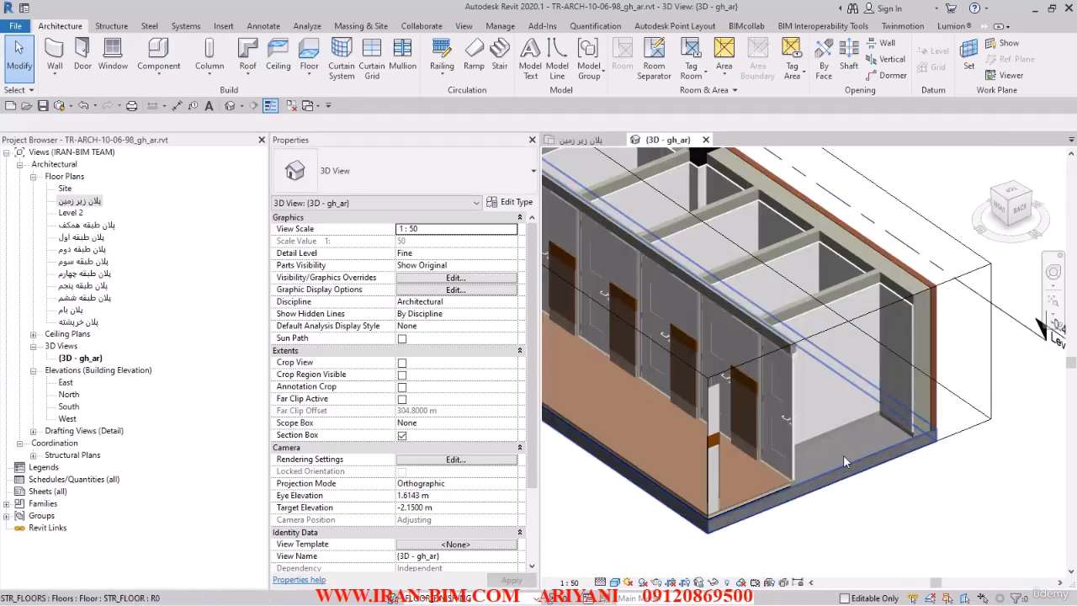
shift+middle_drag(843, 456, 903, 453)
scroll(892, 461, up, 8)
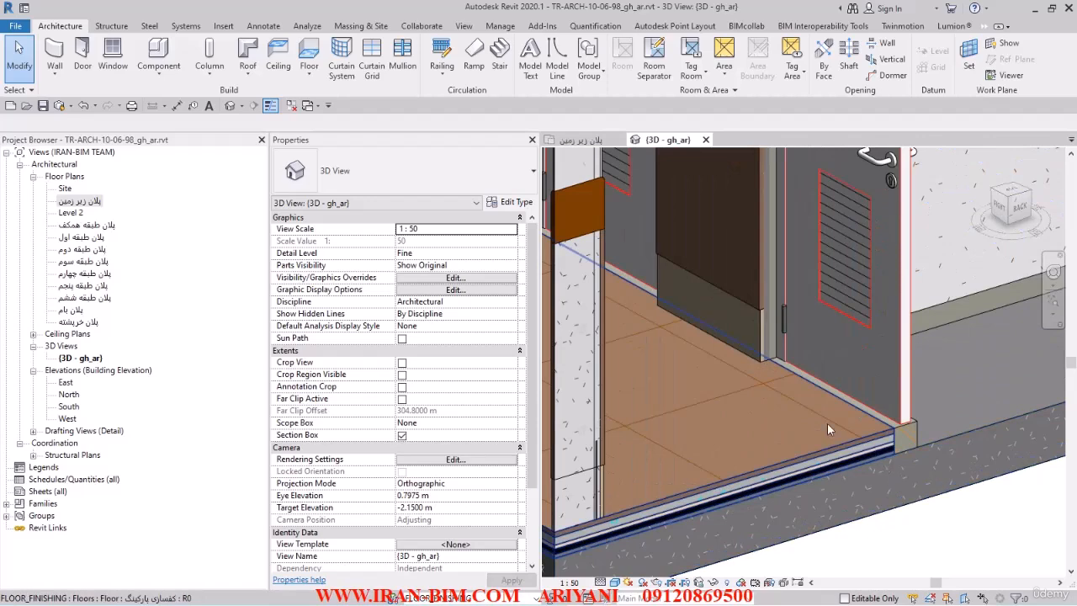
scroll(795, 450, down, 5)
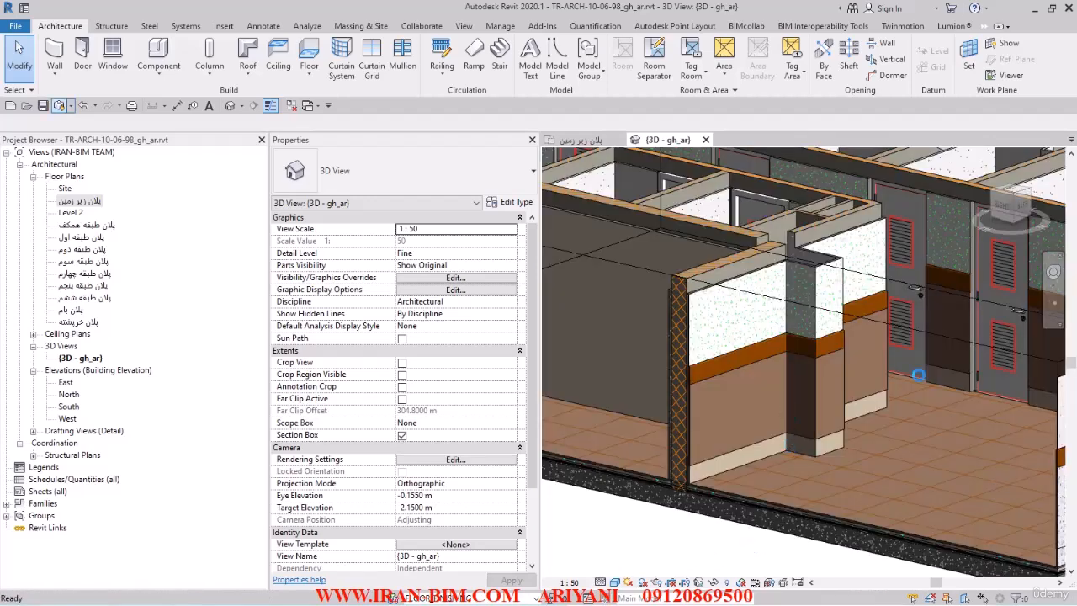
Open the basement floor plan and start a vertical opening in the parking floor at the freestanding row of four storage rooms.
double_click(84, 202)
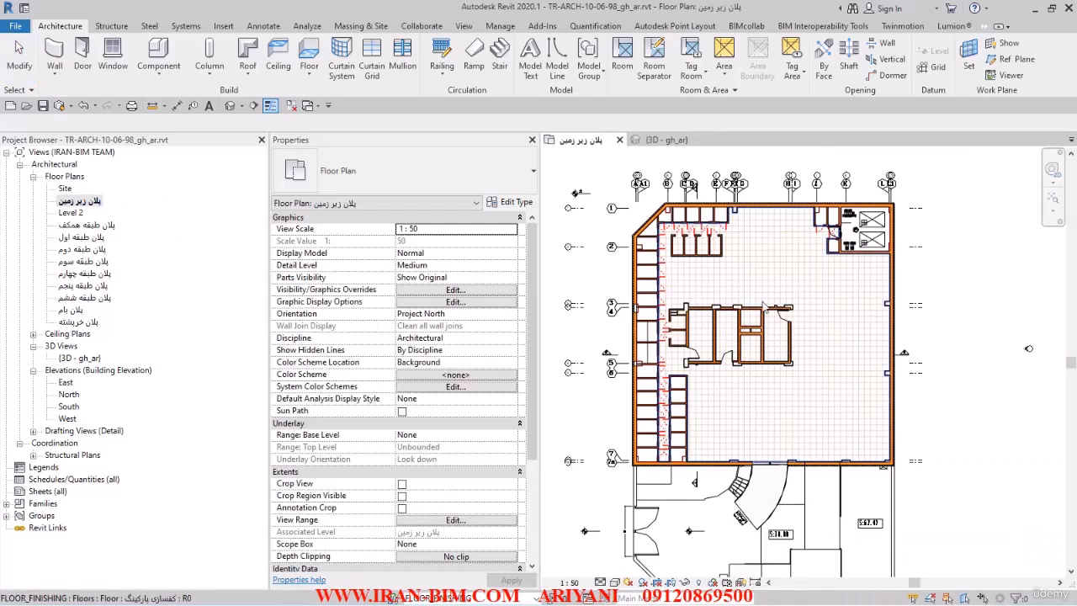
scroll(680, 260, up, 3)
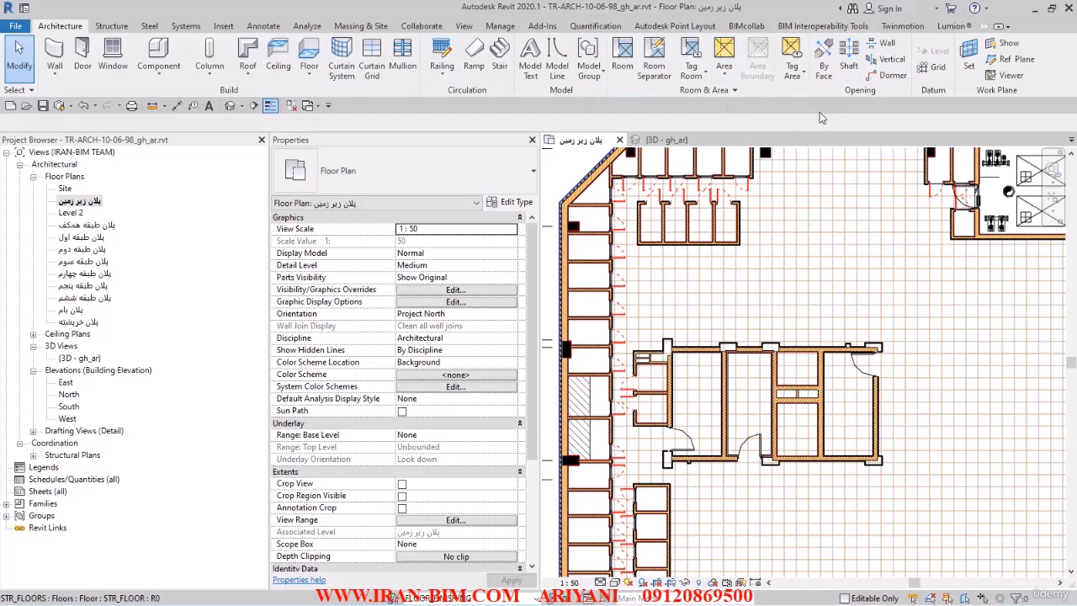
click(894, 59)
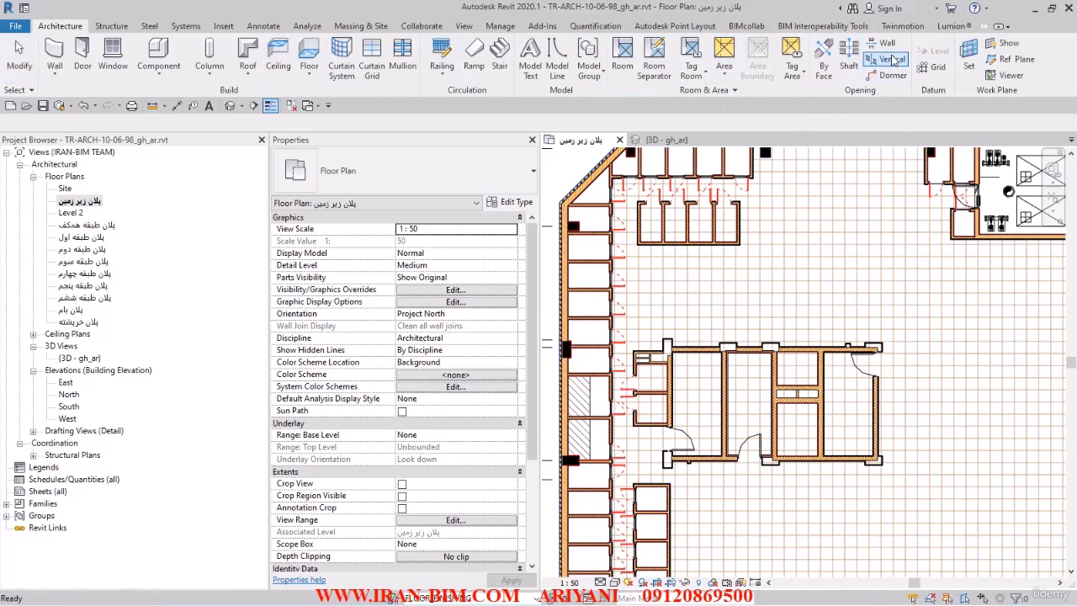
click(836, 246)
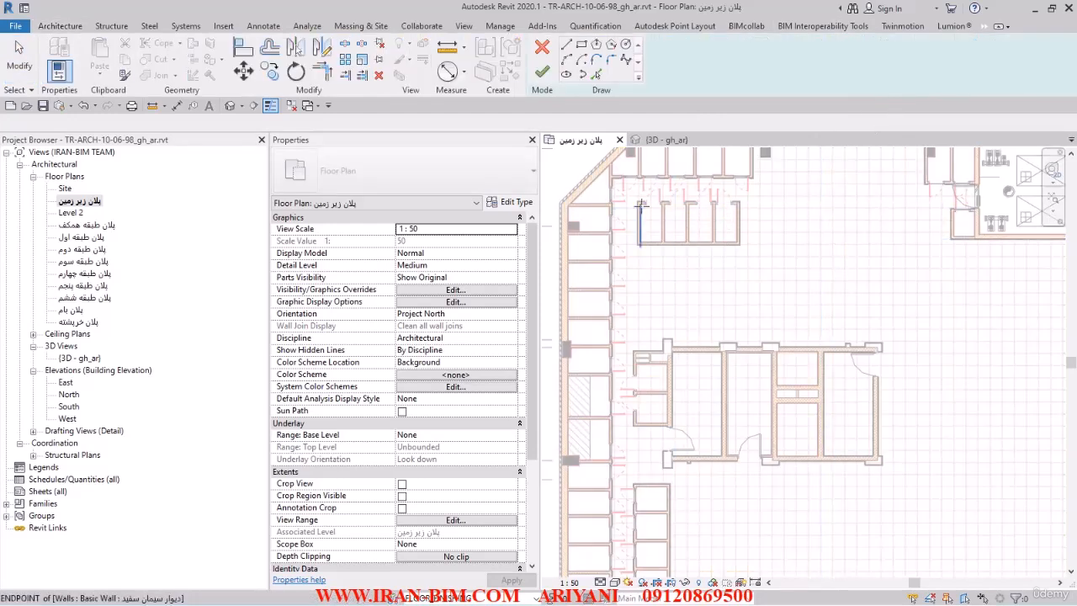
scroll(642, 202, up, 3)
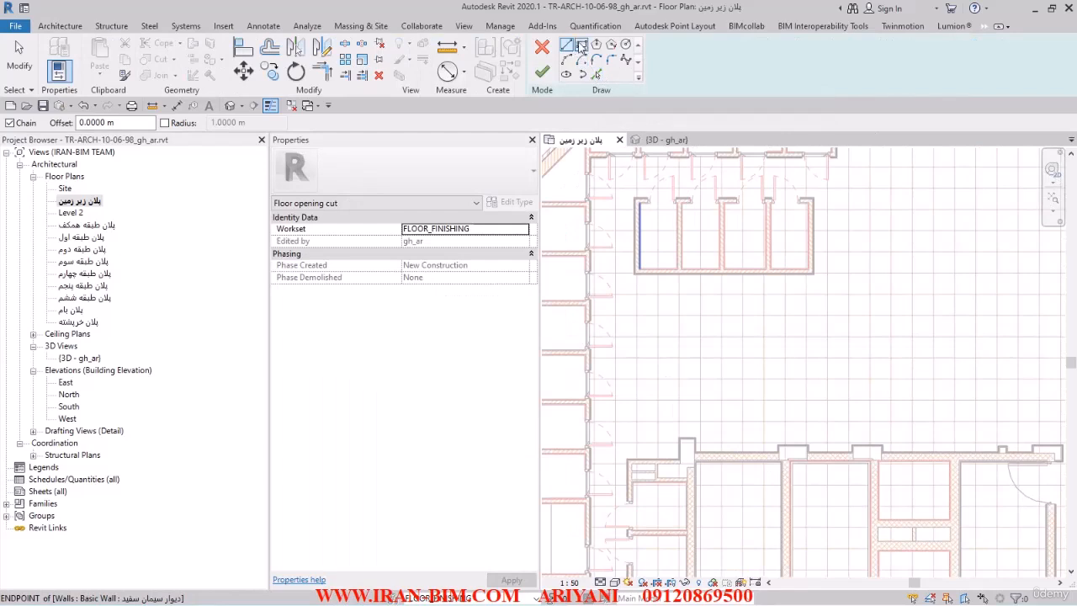
Sketch a rectangular opening around the four storage rooms along their outer wall faces, and finish the floor cut.
click(582, 45)
scroll(640, 198, up, 5)
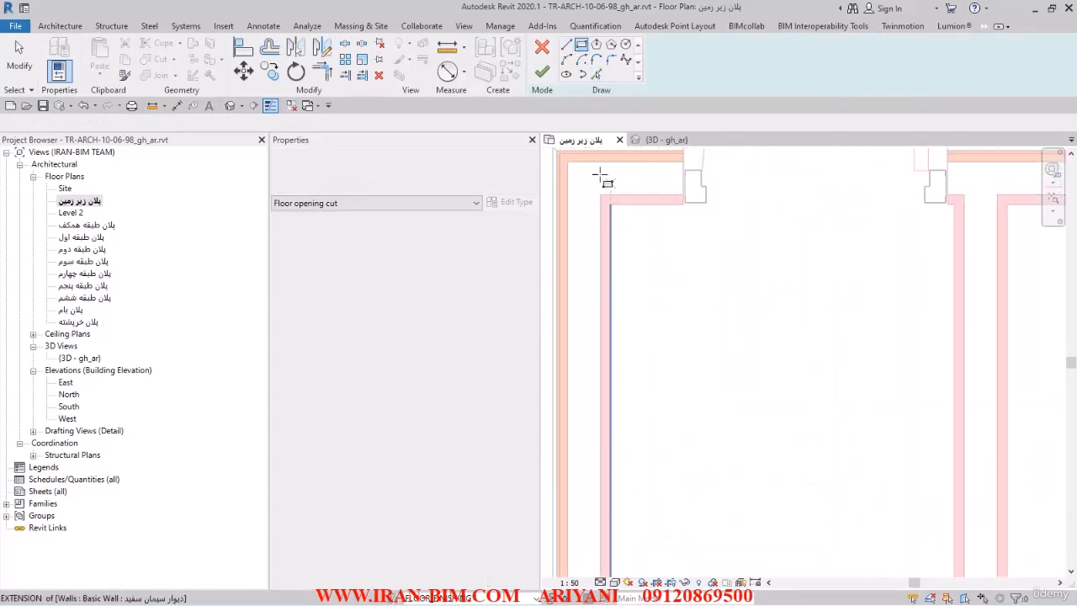
click(584, 195)
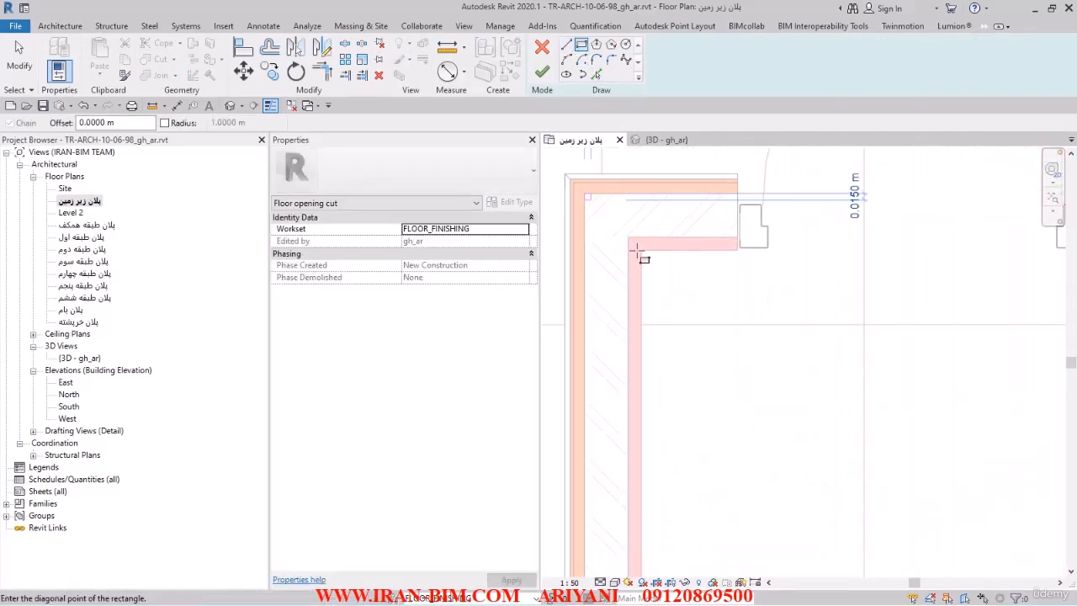
scroll(649, 262, down, 5)
middle_drag(916, 407, 698, 326)
scroll(850, 367, up, 4)
scroll(939, 367, up, 2)
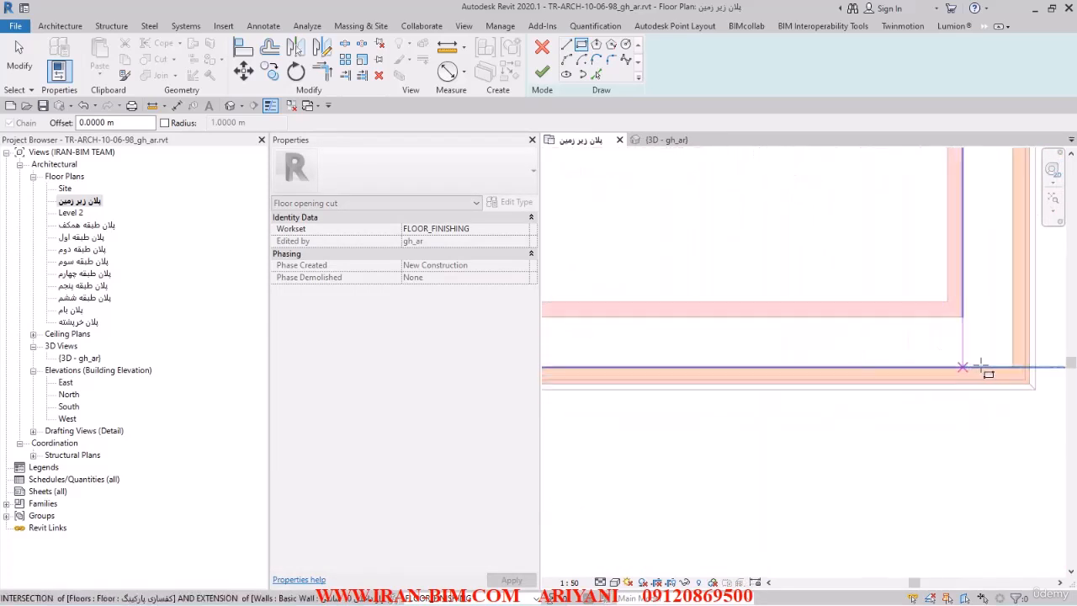
click(1014, 367)
scroll(908, 387, down, 2)
scroll(909, 381, down, 5)
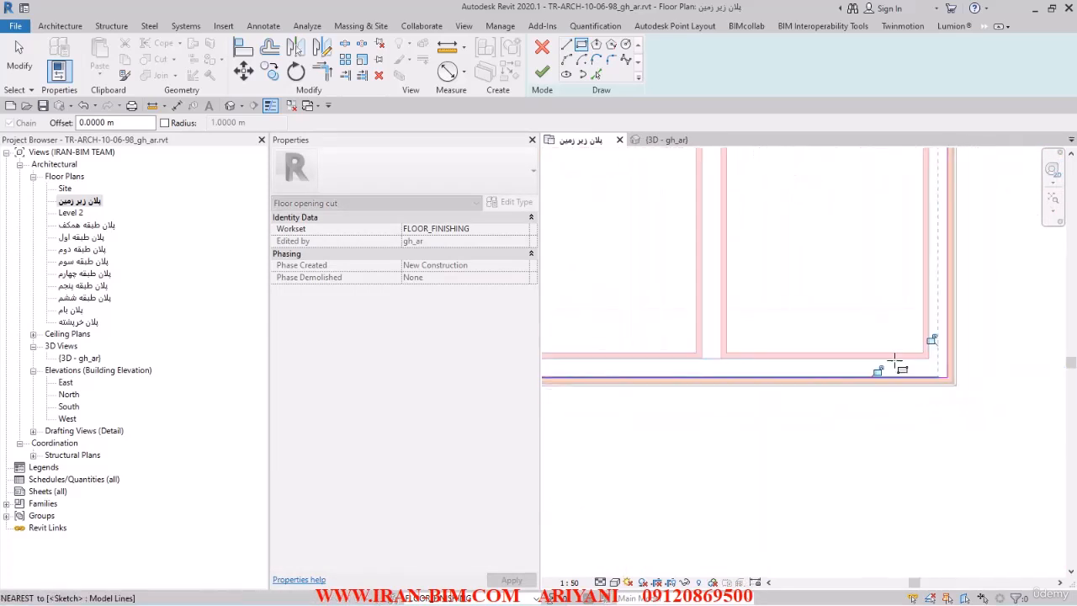
middle_drag(889, 450, 794, 269)
middle_drag(739, 305, 764, 188)
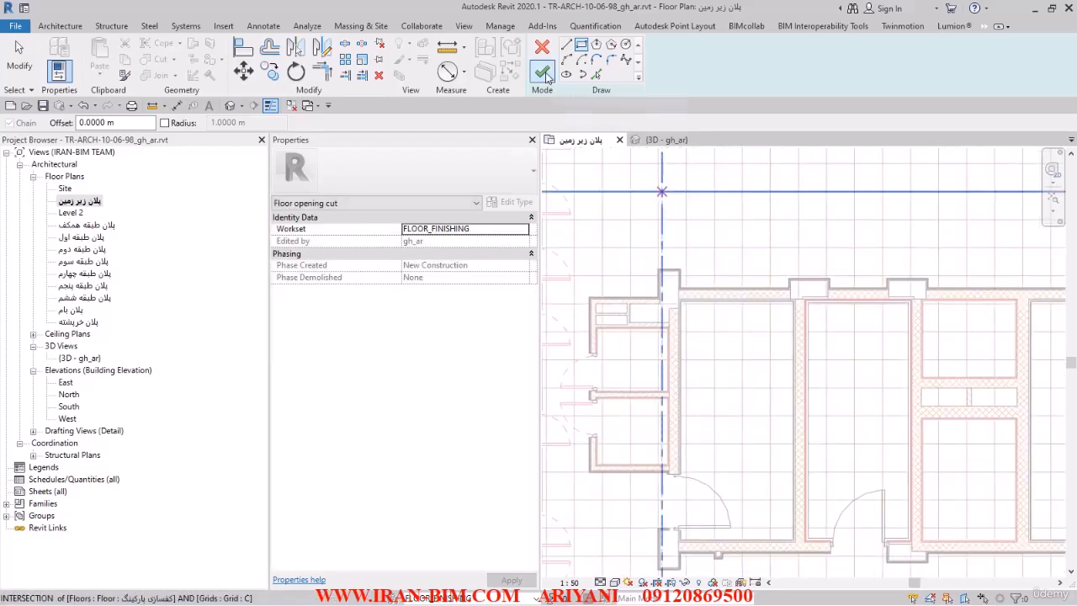
click(546, 74)
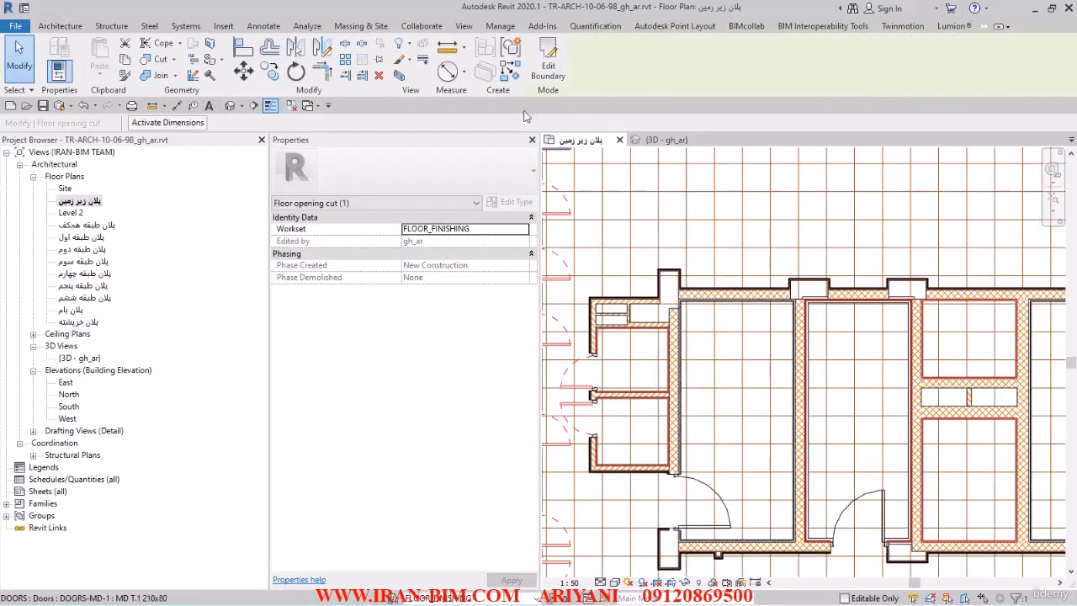
key(Escape)
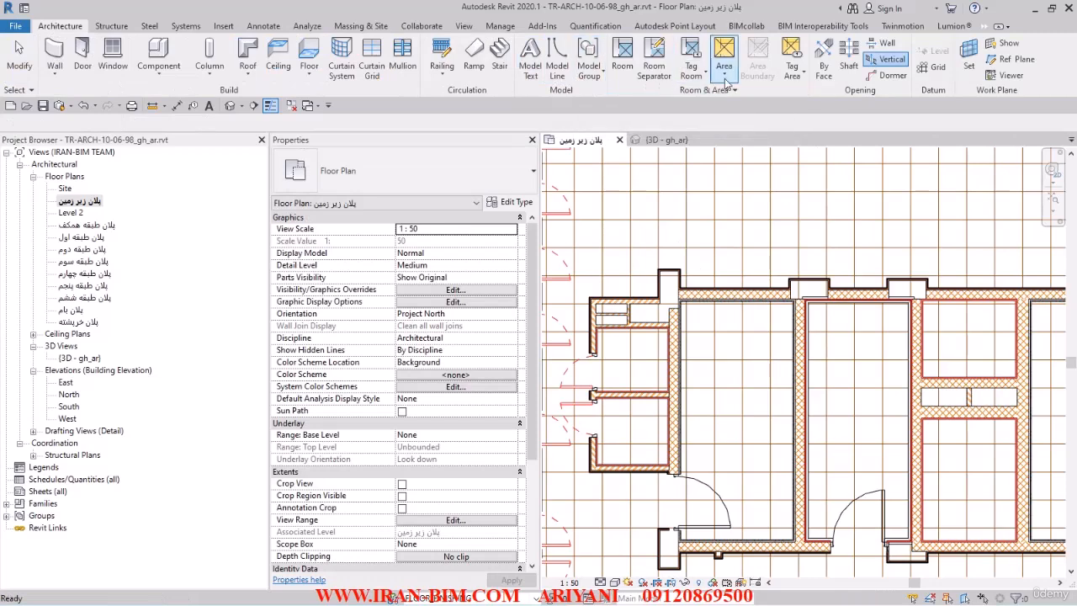
Start another vertical opening in the parking floor and pick the first two outer wall edges of the storage rooms beside the stair core.
scroll(880, 286, down, 3)
scroll(681, 218, up, 5)
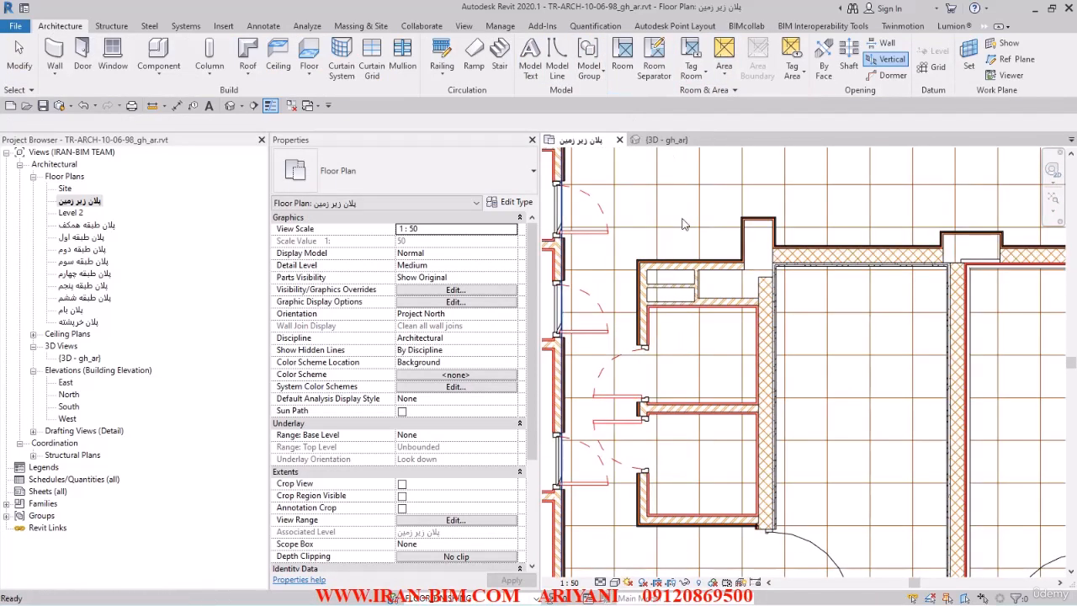
double_click(684, 224)
scroll(631, 288, up, 4)
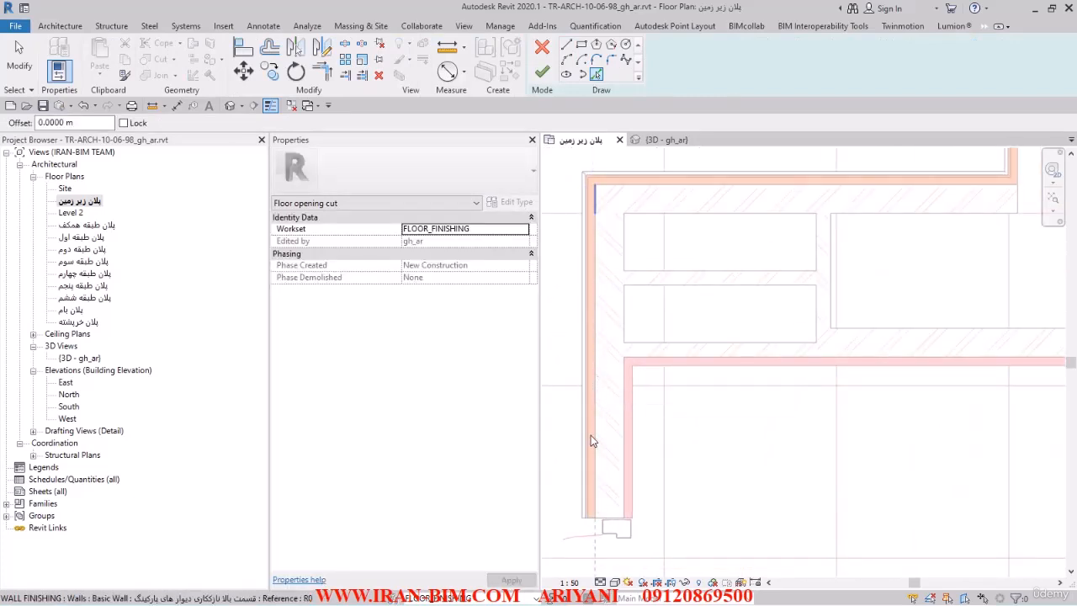
click(612, 408)
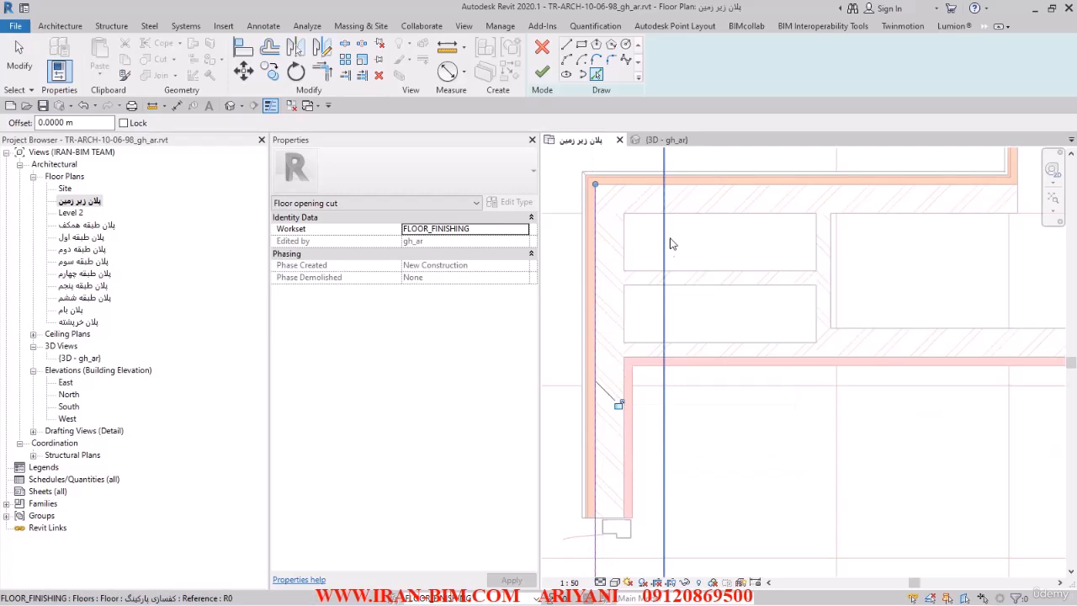
click(697, 187)
Continue the opening boundary by picking the wall edges around the column projections along the stair core's upper side.
scroll(711, 234, down, 3)
middle_drag(929, 188, 784, 284)
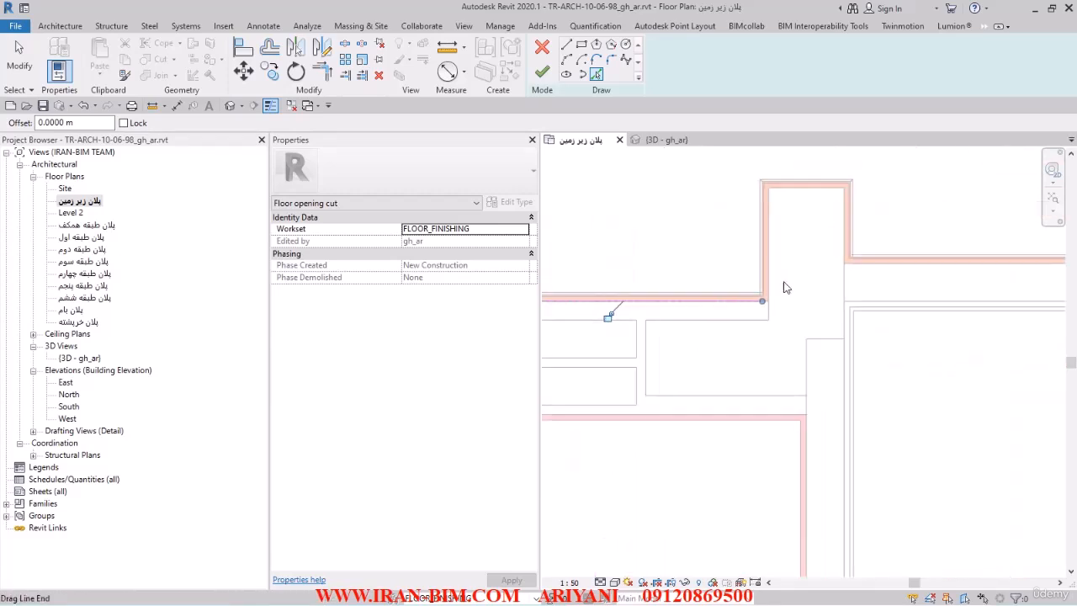
scroll(782, 276, up, 4)
click(764, 253)
middle_drag(840, 156, 775, 263)
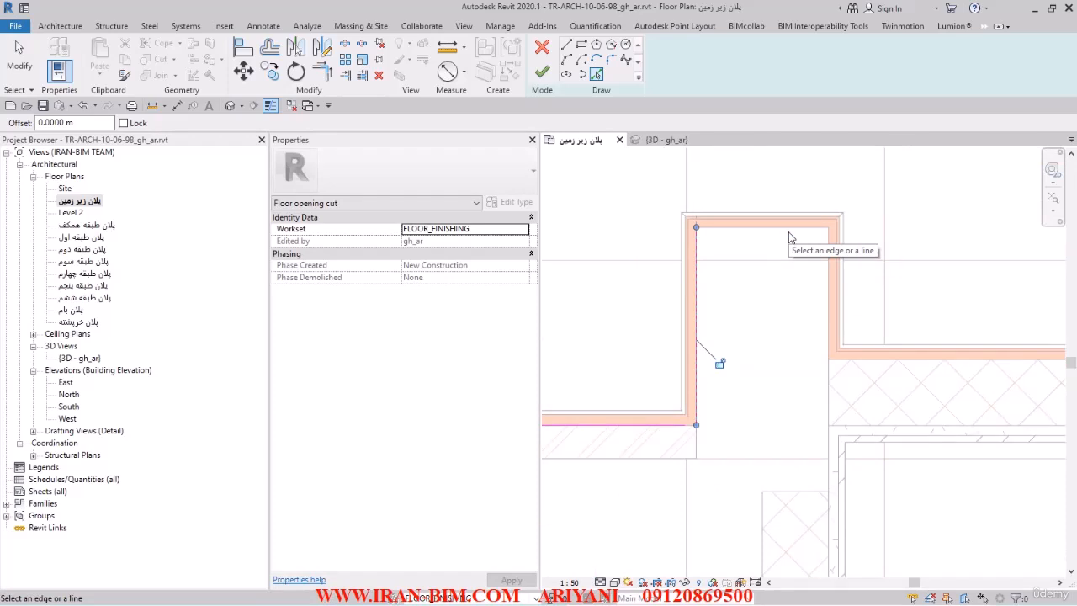
click(793, 233)
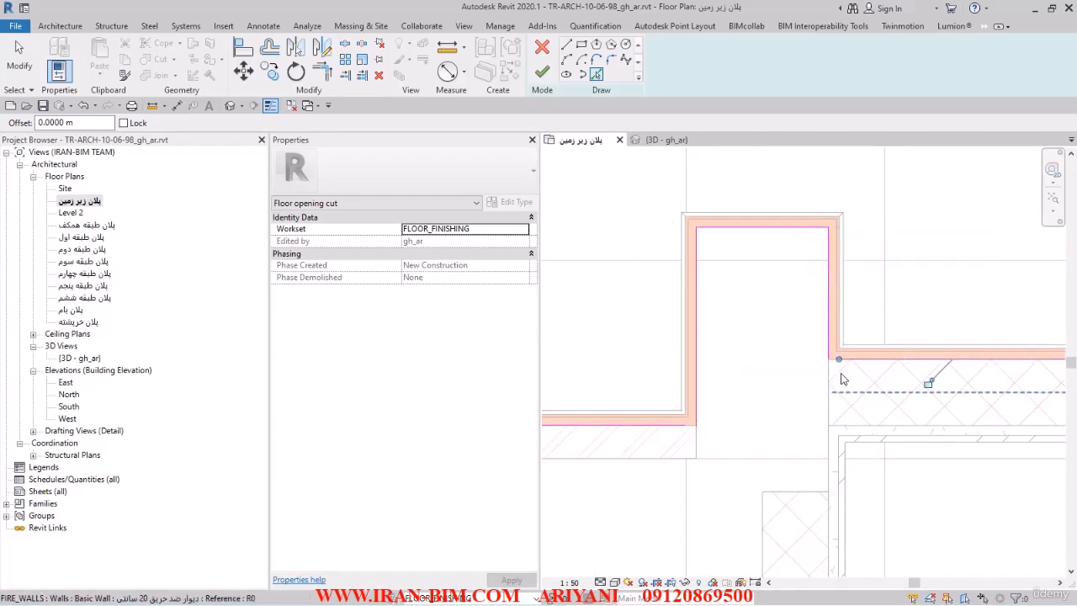
scroll(702, 312, down, 5)
scroll(749, 333, up, 3)
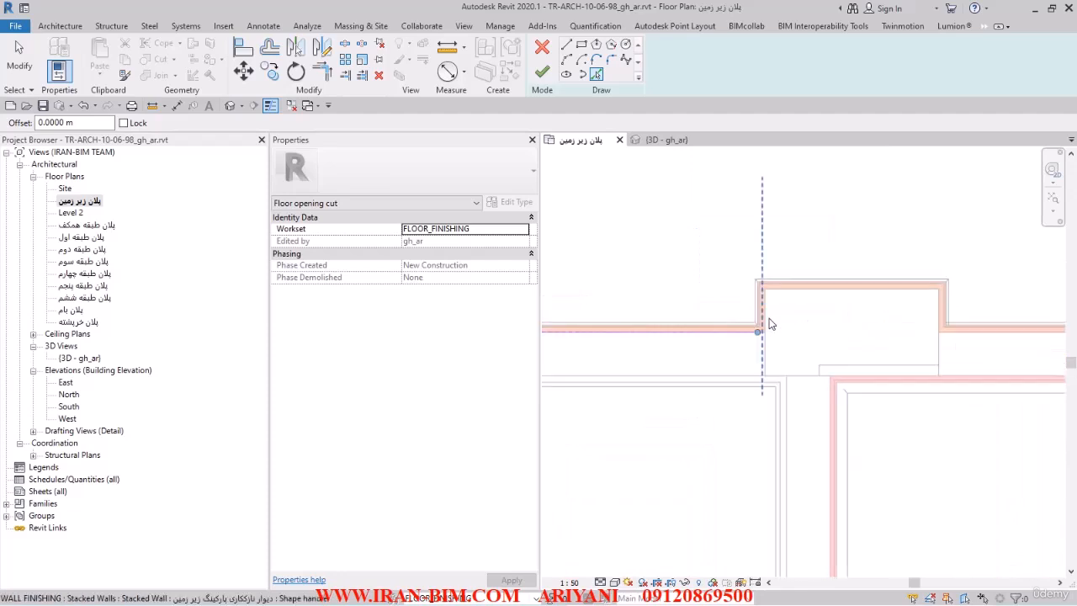
click(764, 304)
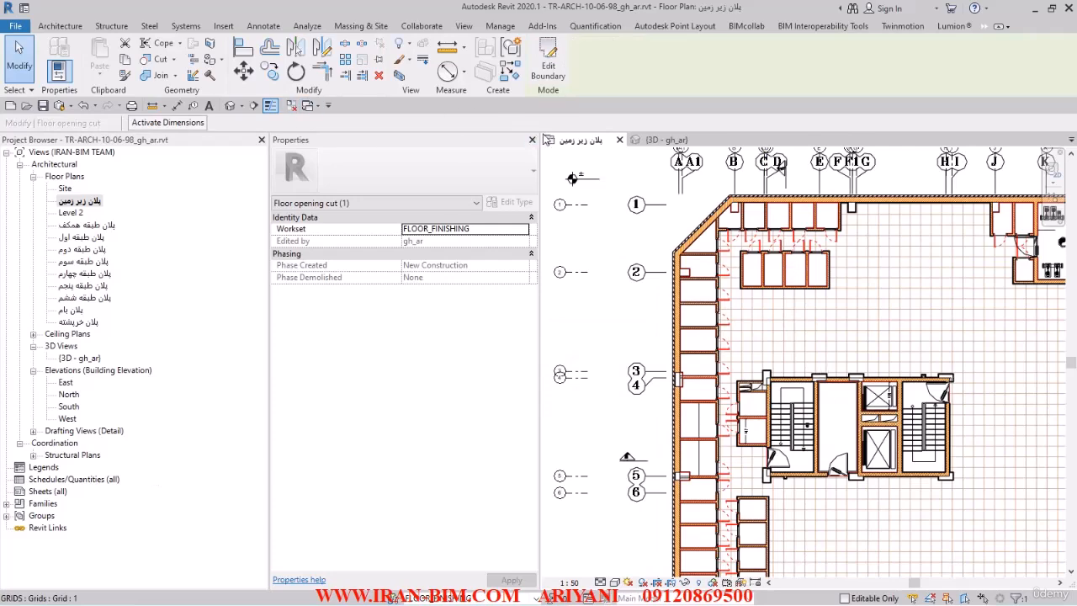
Switch to the 3D view and extend the section box on three sides to enclose the whole basement parking floor.
click(665, 139)
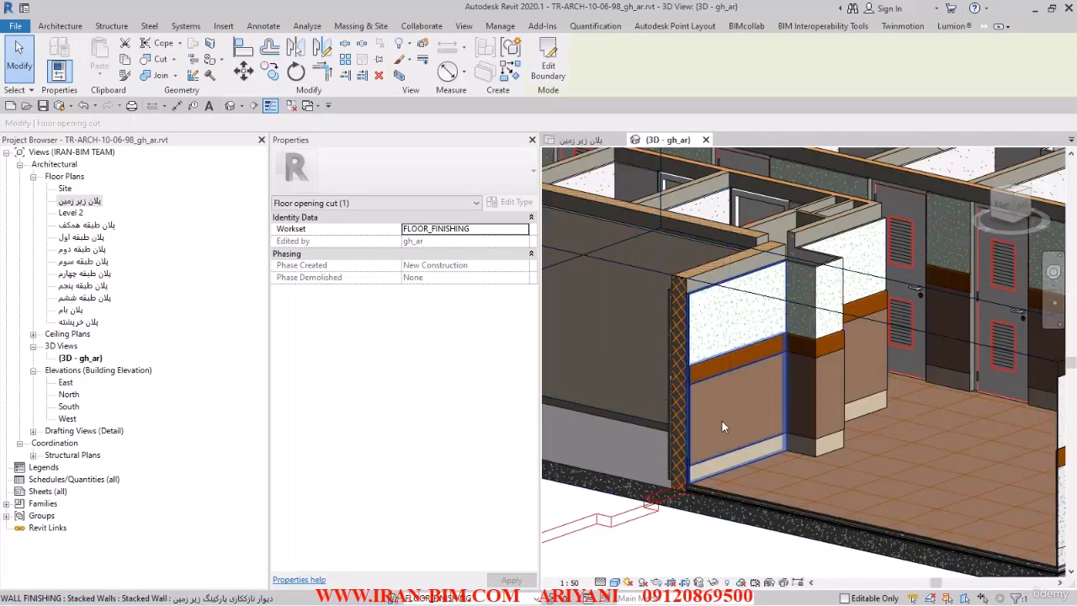
scroll(722, 426, down, 5)
click(738, 535)
mouse_move(734, 505)
shift+middle_down()
mouse_move(702, 501)
mouse_move(679, 522)
mouse_move(677, 562)
shift+middle_up()
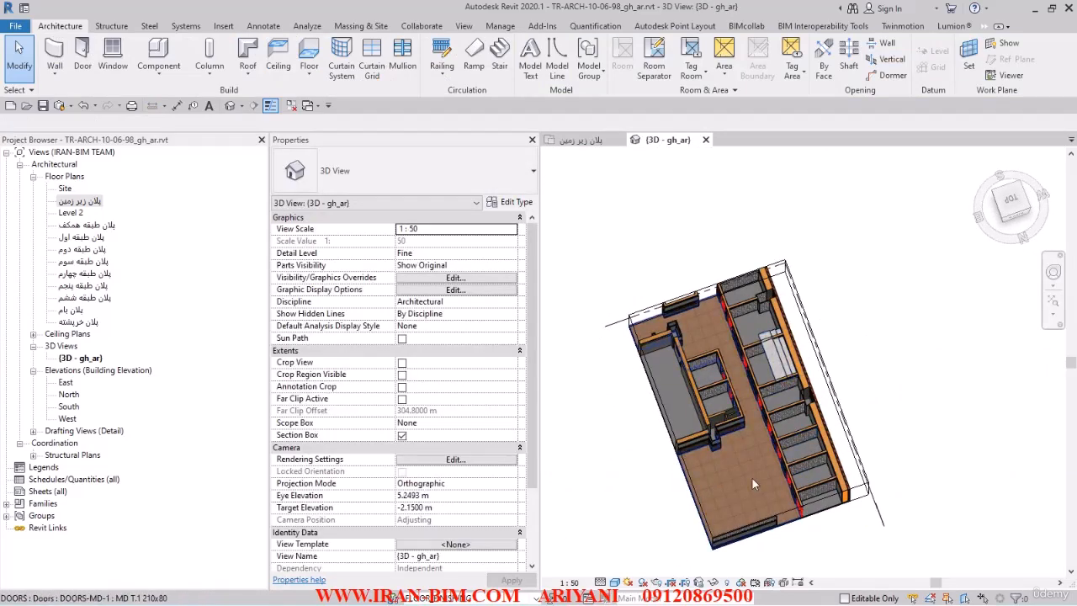
click(691, 499)
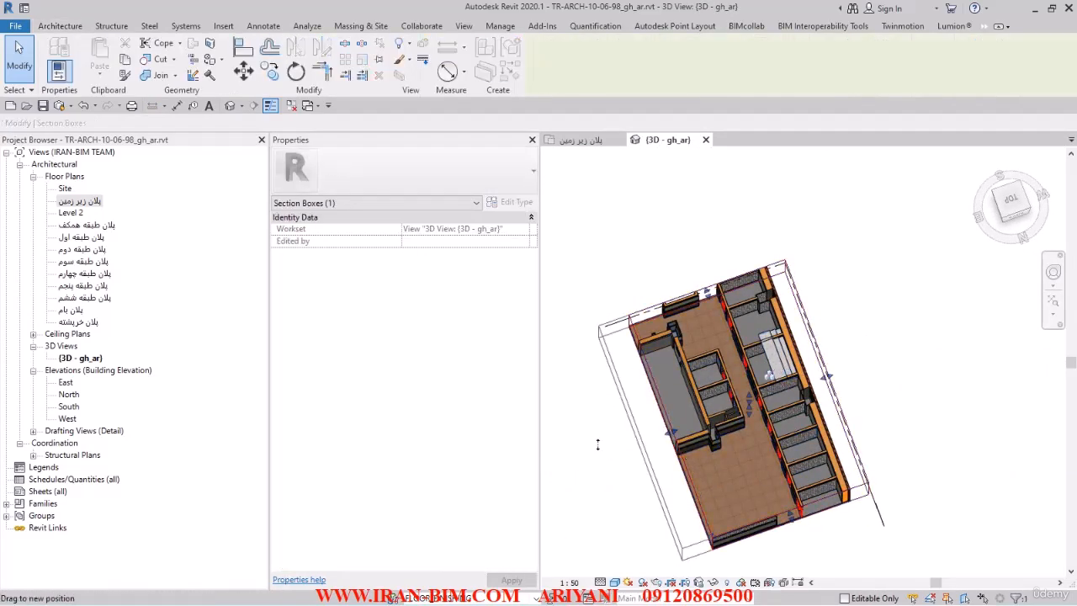
drag(597, 444, 587, 503)
middle_drag(612, 437, 779, 378)
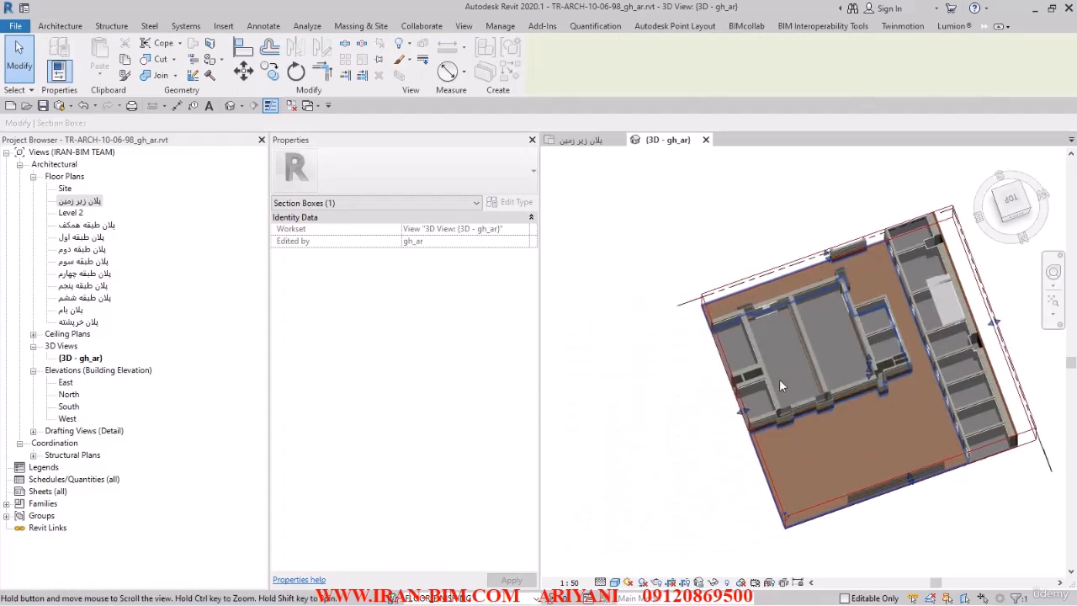
drag(713, 418, 617, 435)
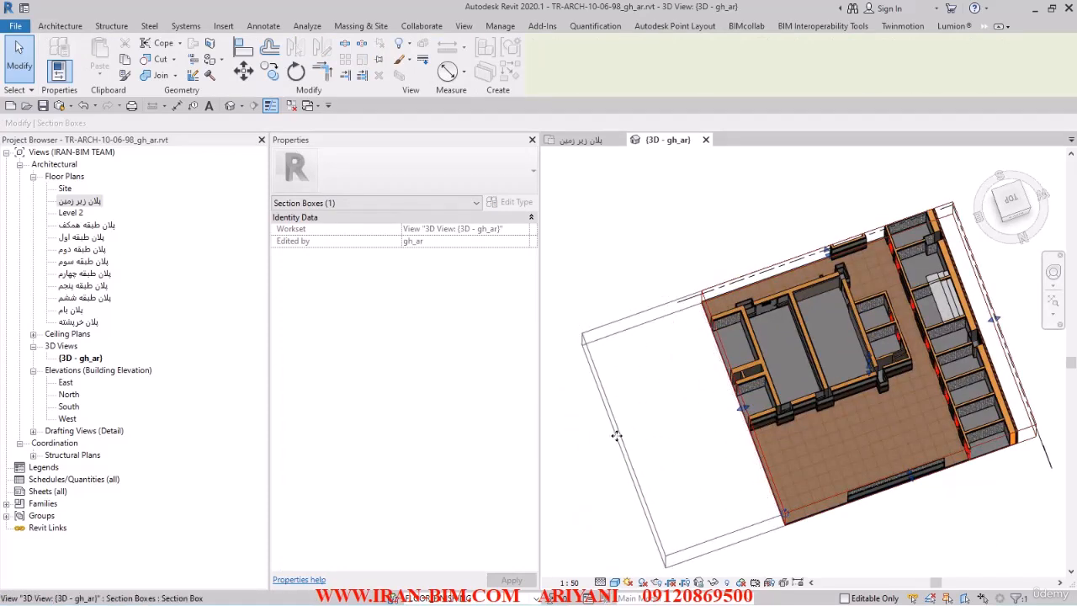
drag(768, 275, 751, 211)
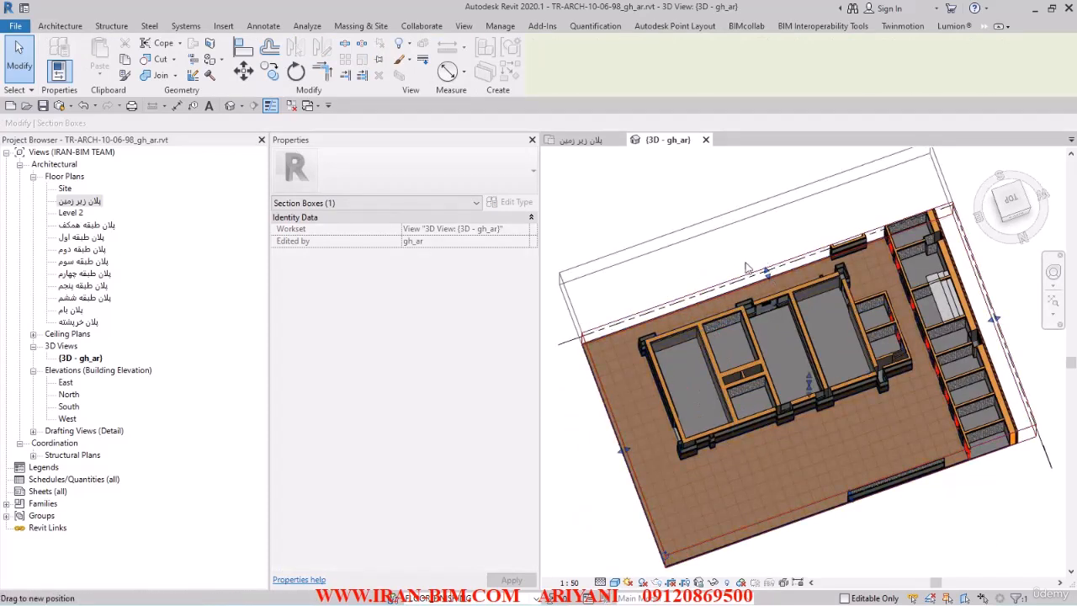
drag(745, 268, 745, 261)
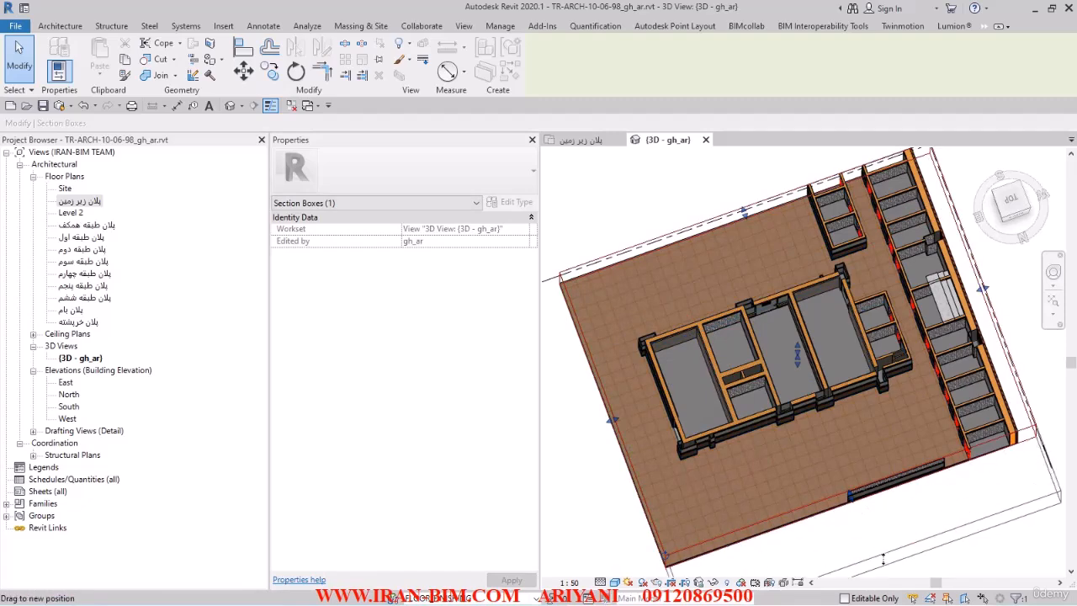
drag(886, 556, 886, 553)
Examine the floor openings at the stair core and the storage rooms in 3D, including the room with the stair.
scroll(887, 511, up, 1)
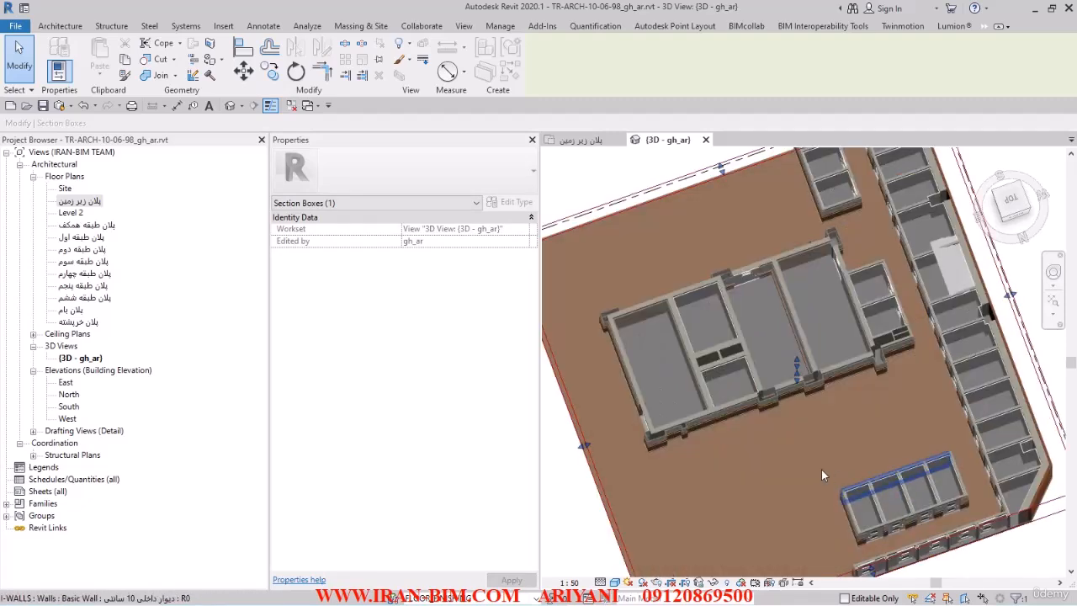
scroll(711, 410, down, 2)
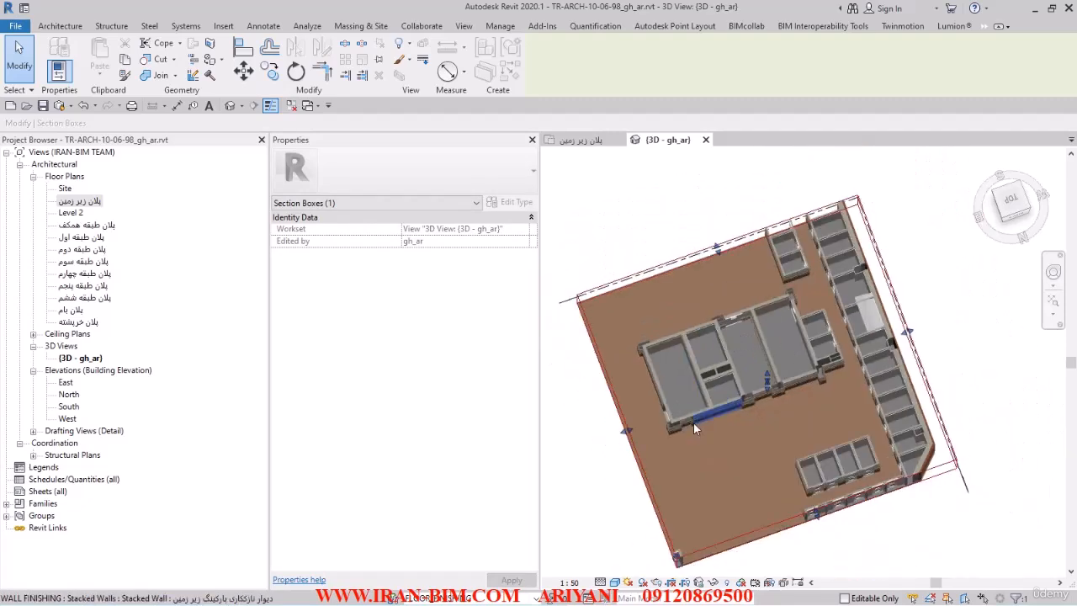
shift+middle_drag(693, 422, 805, 436)
click(961, 513)
shift+middle_drag(961, 512, 978, 367)
scroll(810, 440, up, 3)
middle_drag(818, 455, 883, 503)
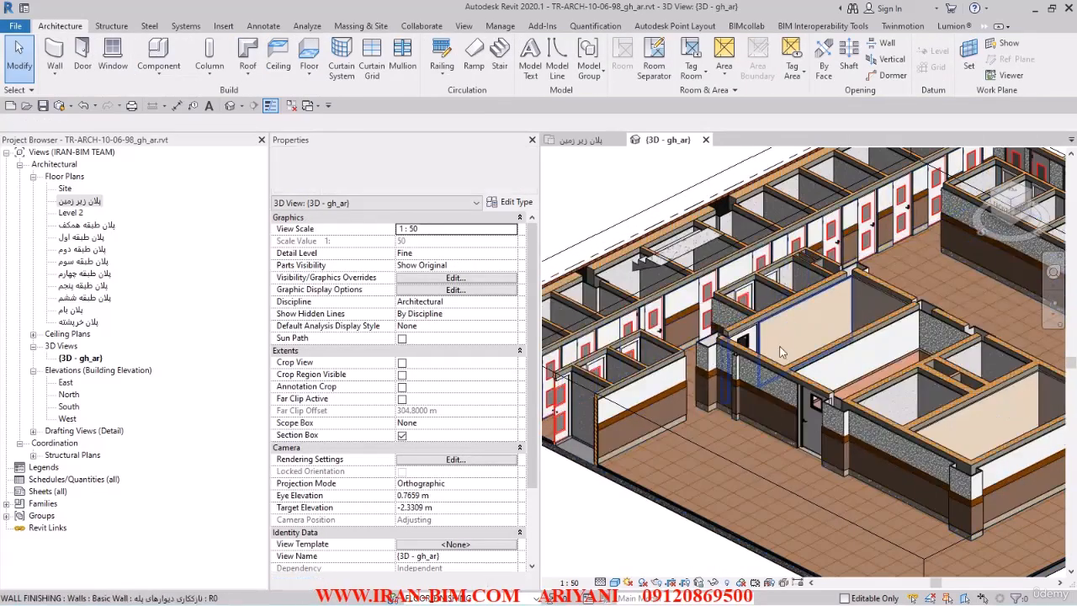
shift+middle_drag(767, 331, 831, 338)
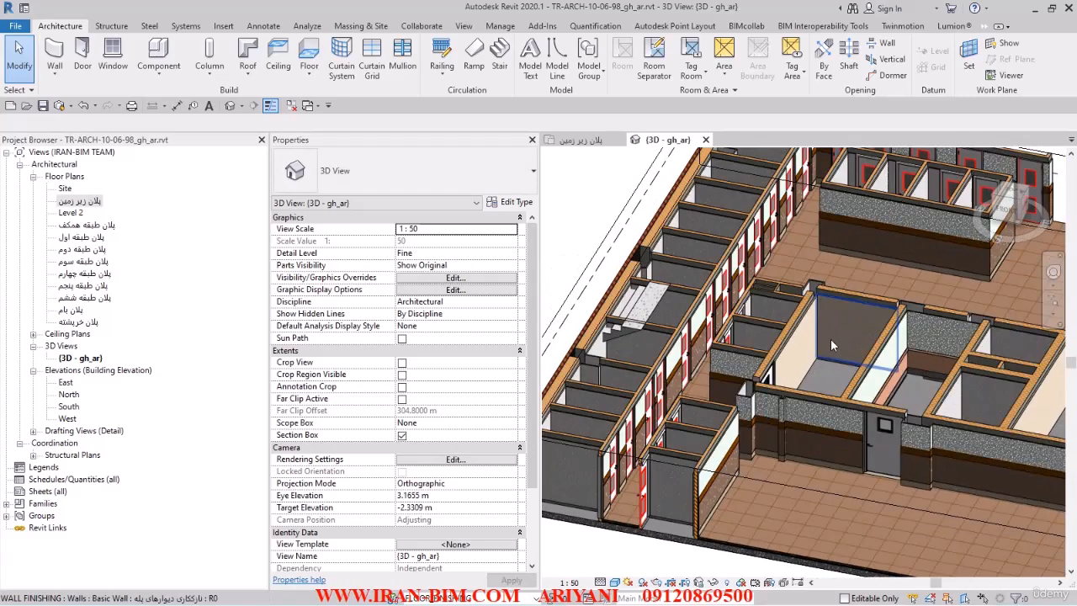
scroll(614, 333, up, 1)
shift+middle_drag(774, 419, 687, 335)
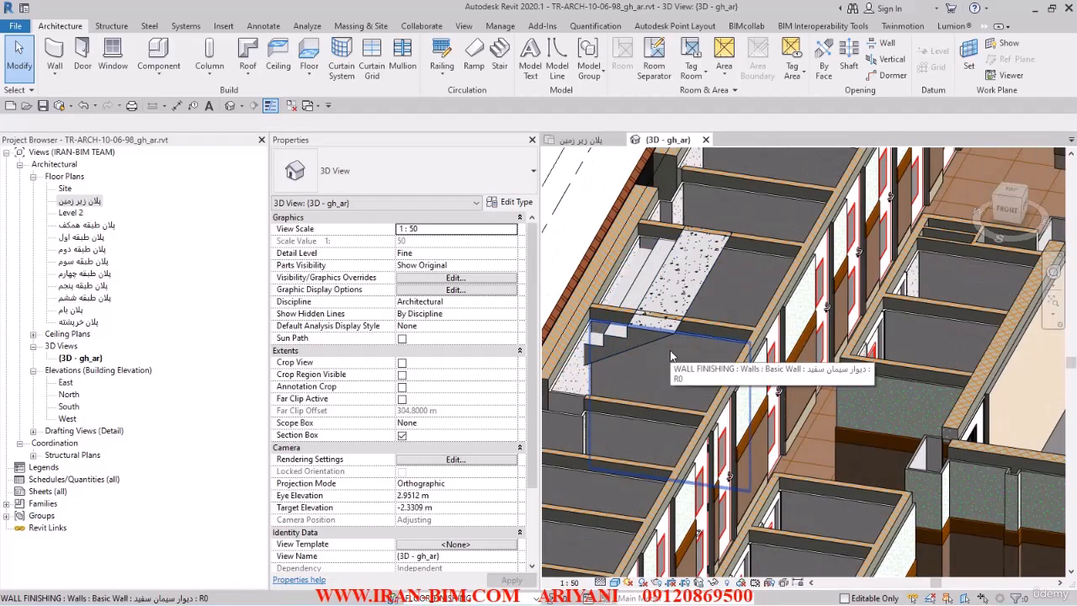
shift+middle_drag(670, 350, 675, 362)
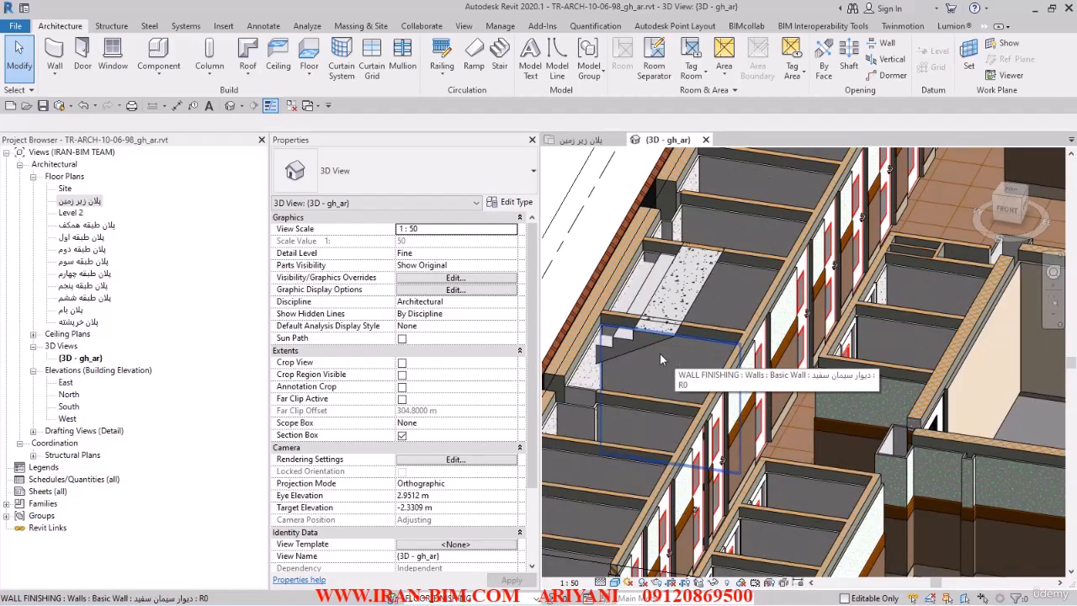